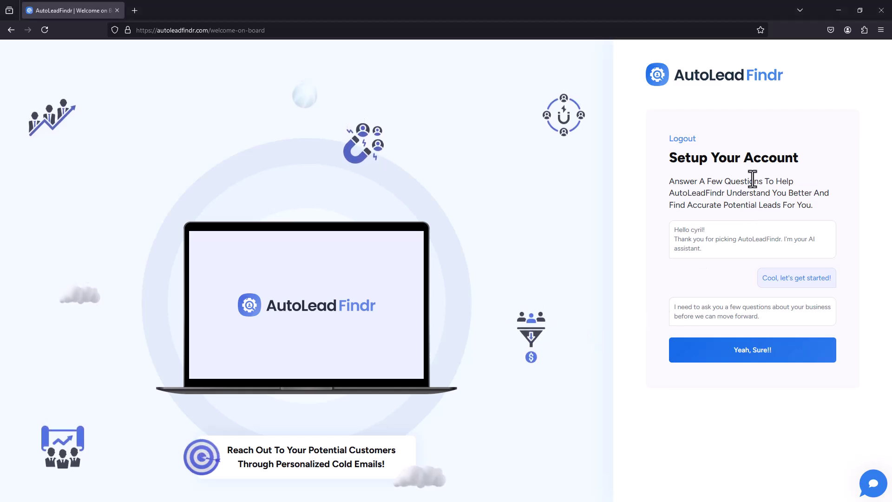
Agree to the setup questions and submit teknikforce.com as the company website.
drag(775, 182, 777, 246)
click(735, 197)
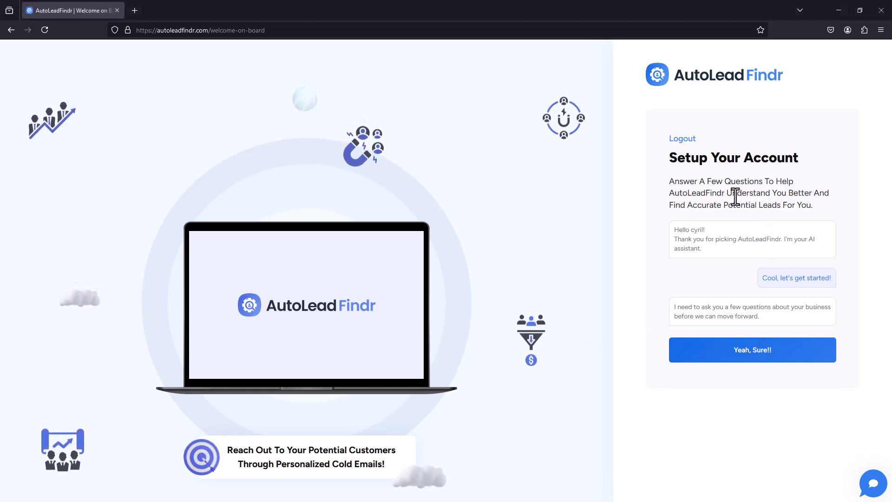
click(779, 347)
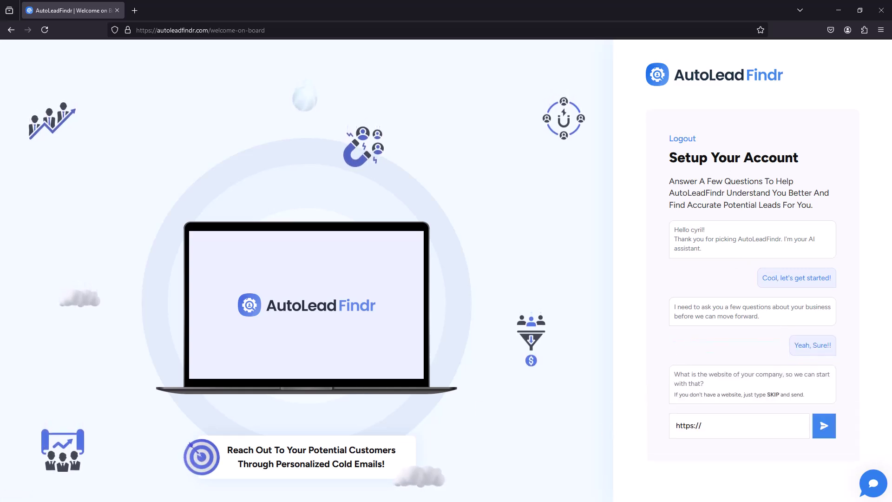
text(teknikforce.com)
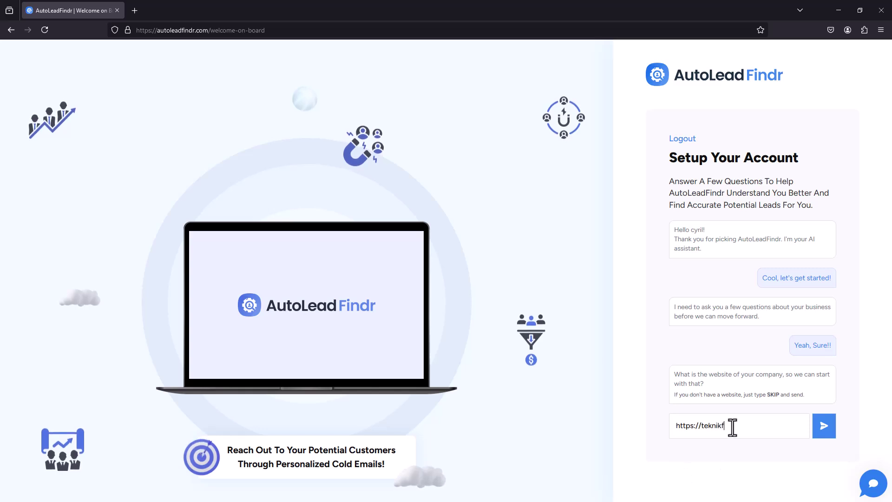
key(ctrl+a)
click(732, 426)
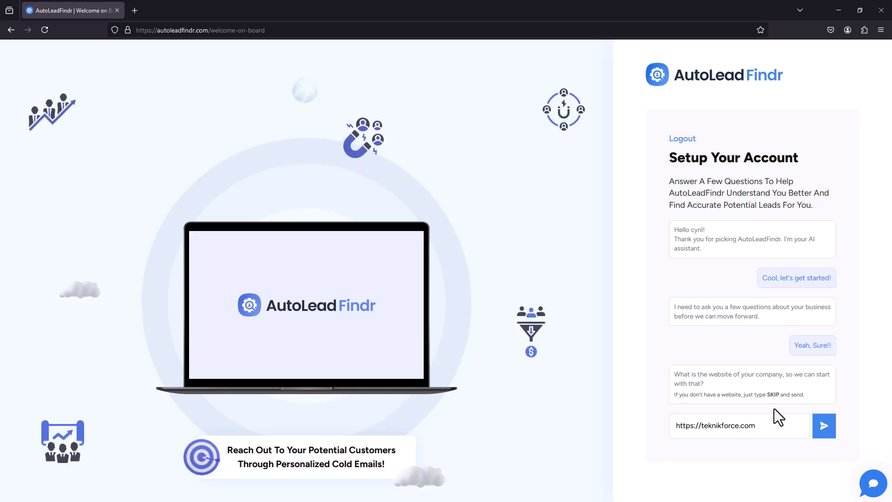
click(824, 425)
Review and accept the assistant's summary of the company website.
scroll(654, 395, down, 3)
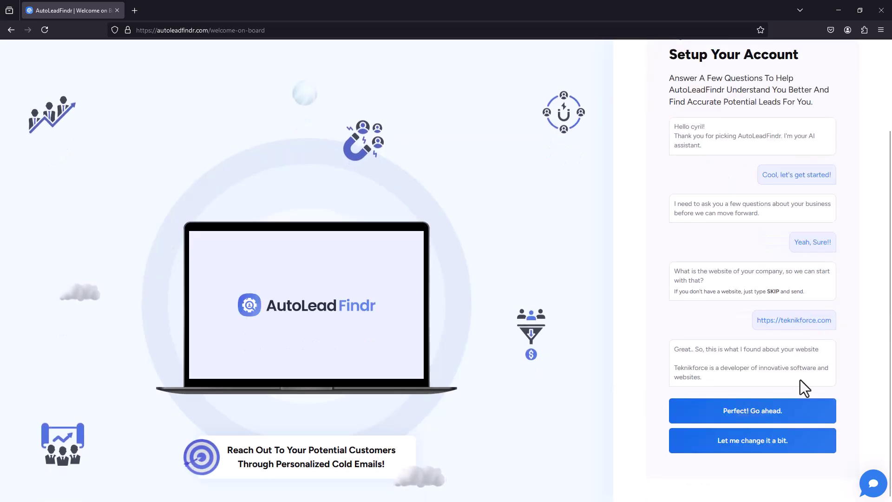
drag(756, 350, 738, 361)
click(760, 400)
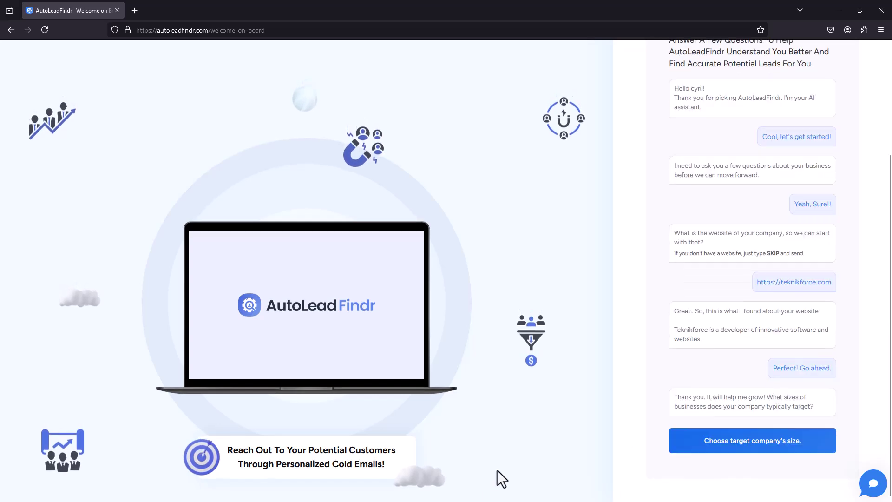
Submit 11-50 Employees as the company size and pick Gyms from the sectors dropdown.
click(742, 445)
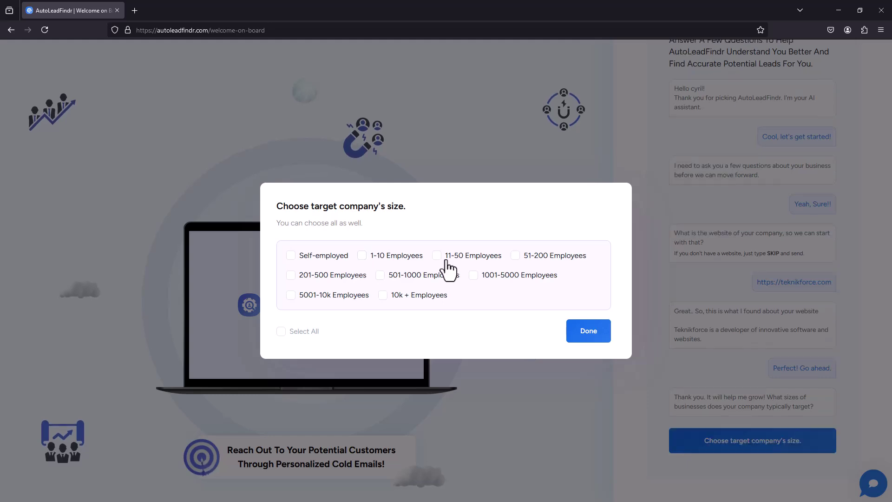
click(576, 332)
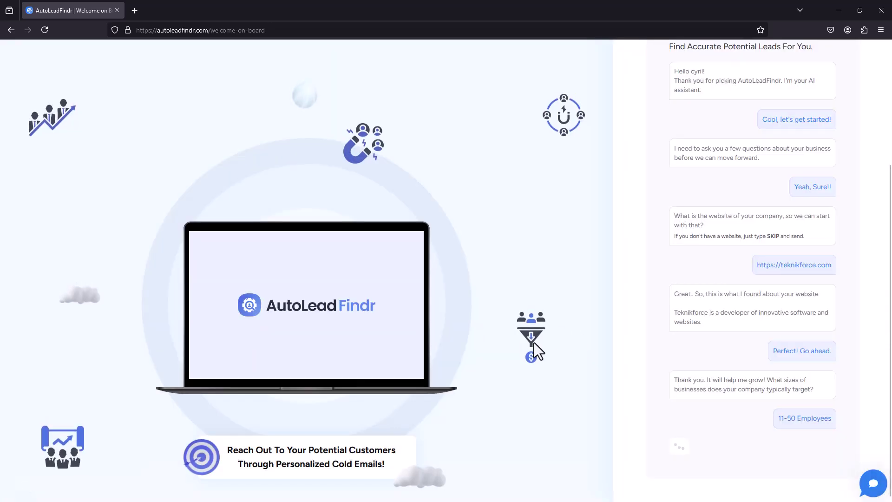
click(801, 440)
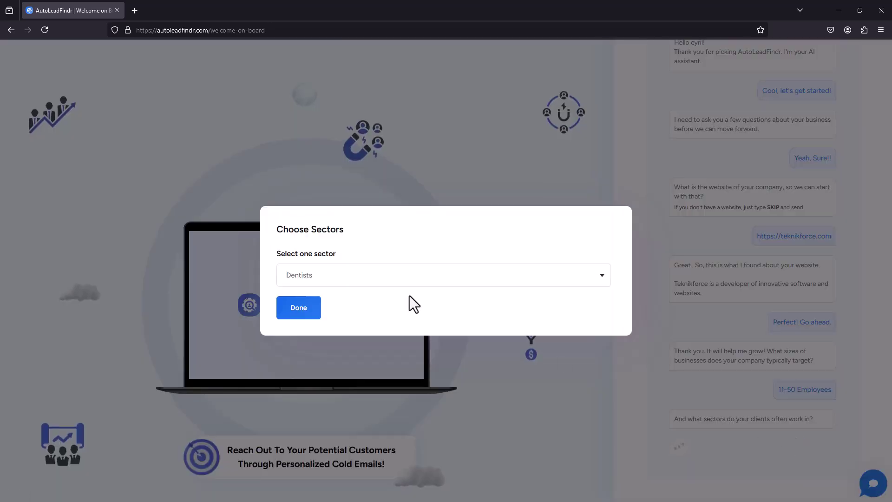
click(369, 278)
scroll(365, 371, down, 15)
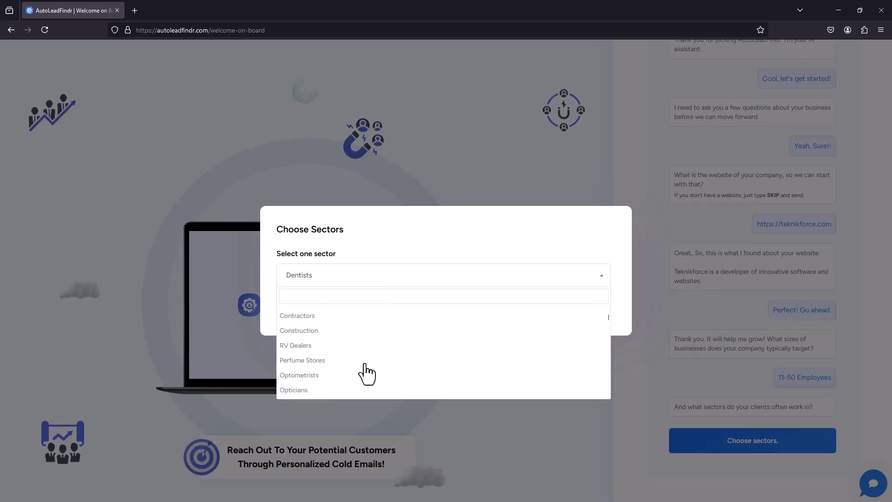
scroll(365, 371, down, 6)
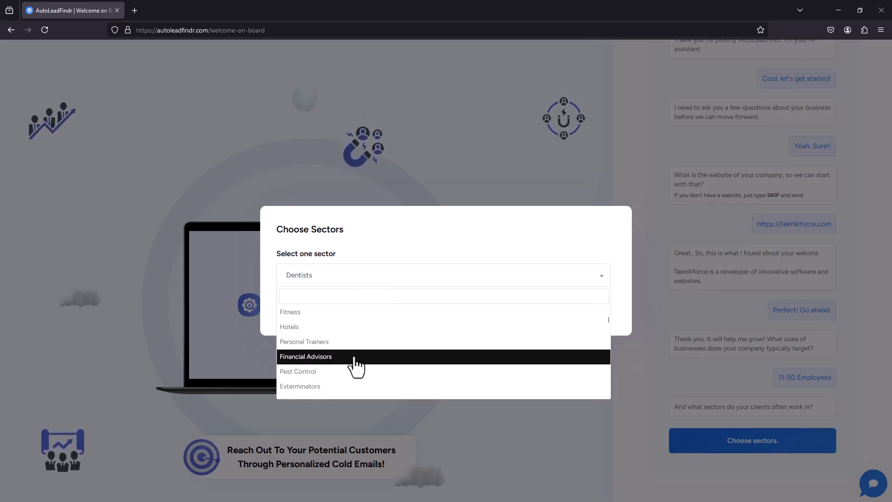
scroll(355, 367, up, 20)
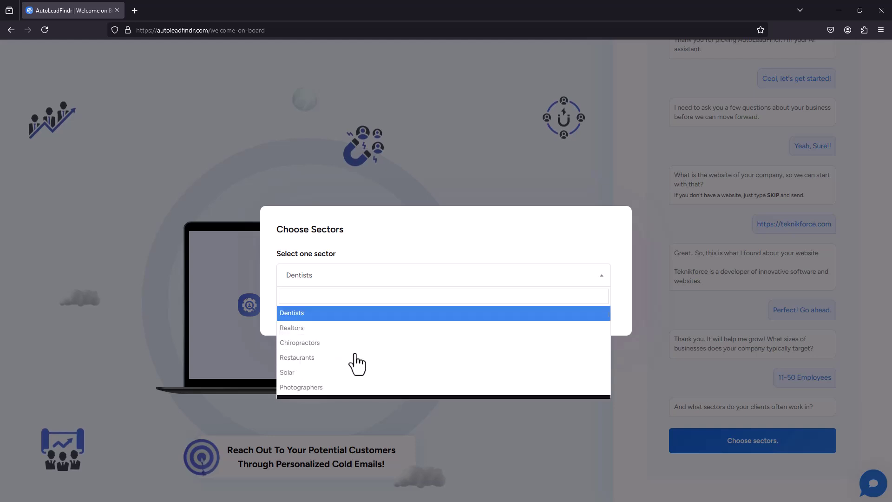
scroll(356, 359, down, 10)
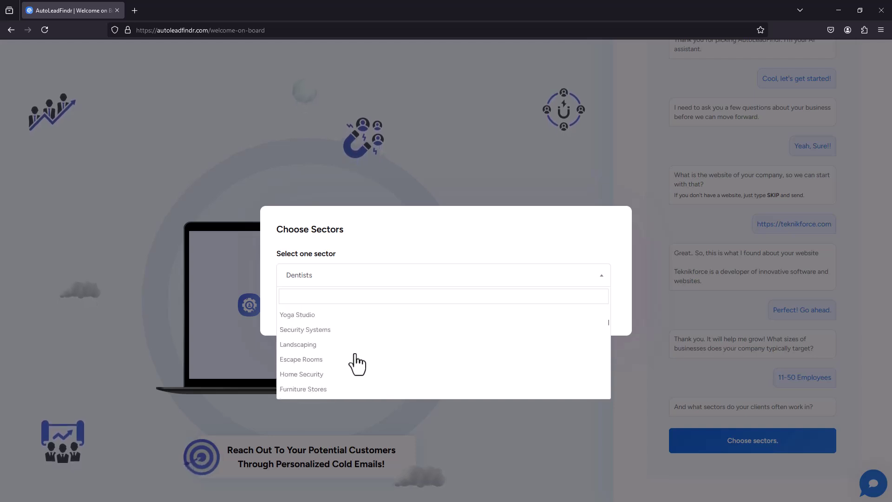
scroll(356, 364, up, 6)
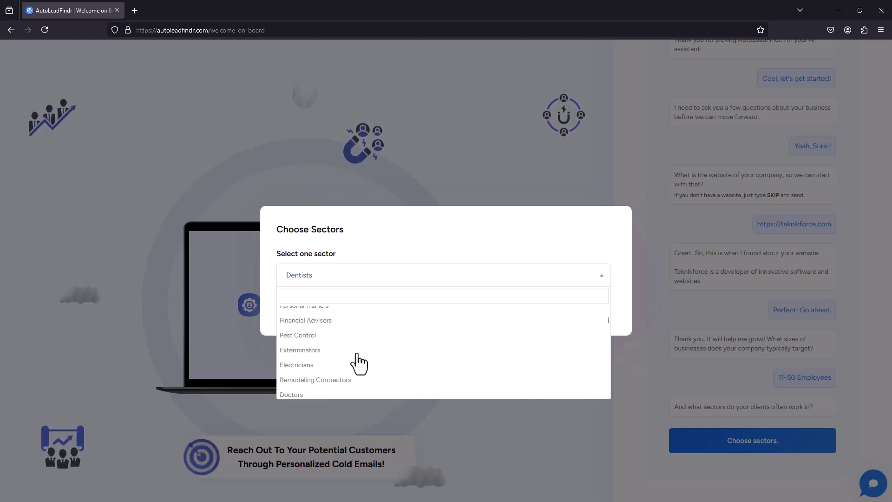
scroll(359, 363, up, 2)
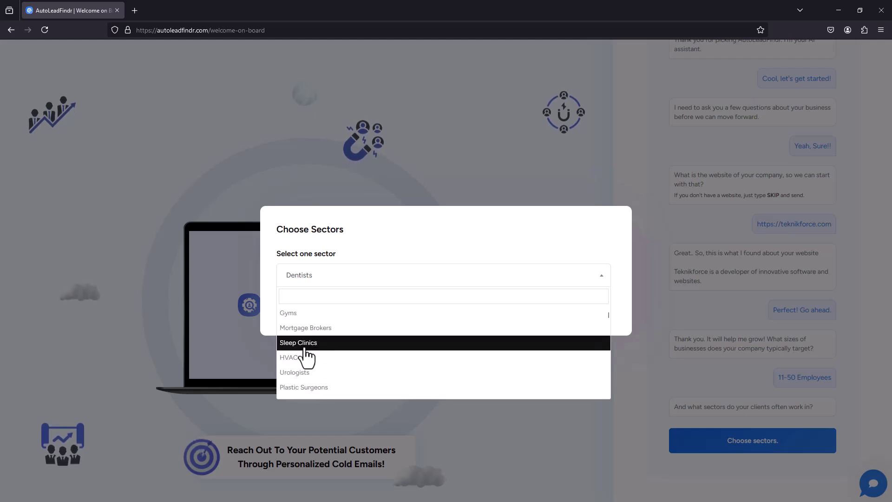
click(323, 314)
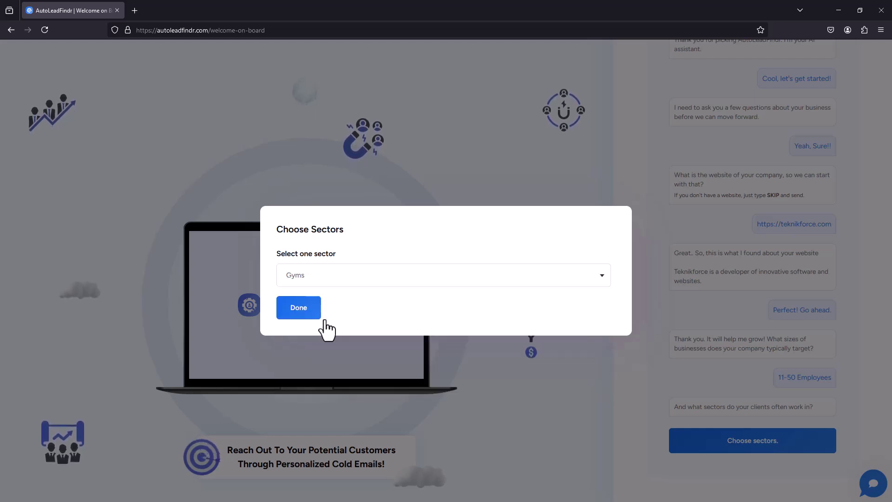
Confirm Gyms, then search 'manhattan' and submit Manhattan, NY, USA as the location.
click(312, 308)
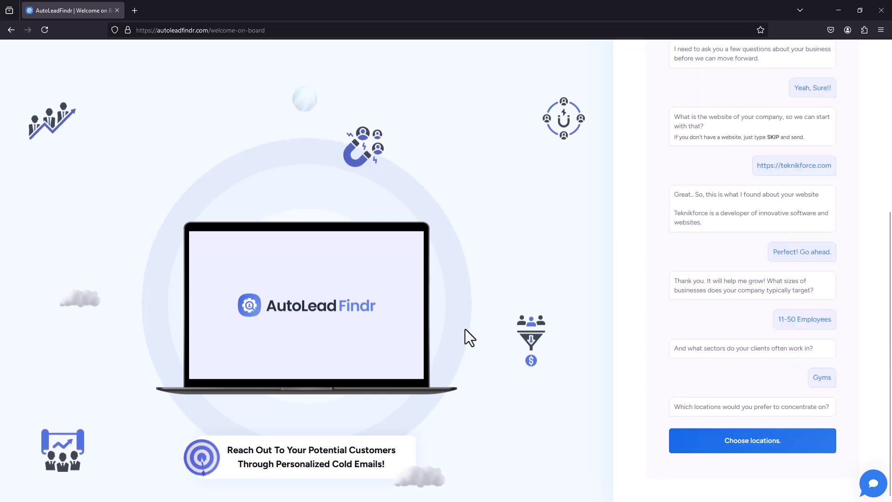
click(781, 449)
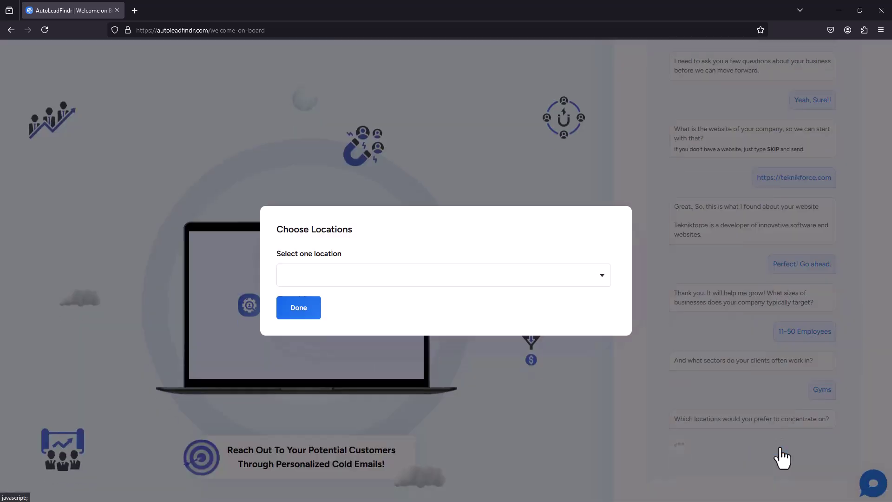
click(307, 275)
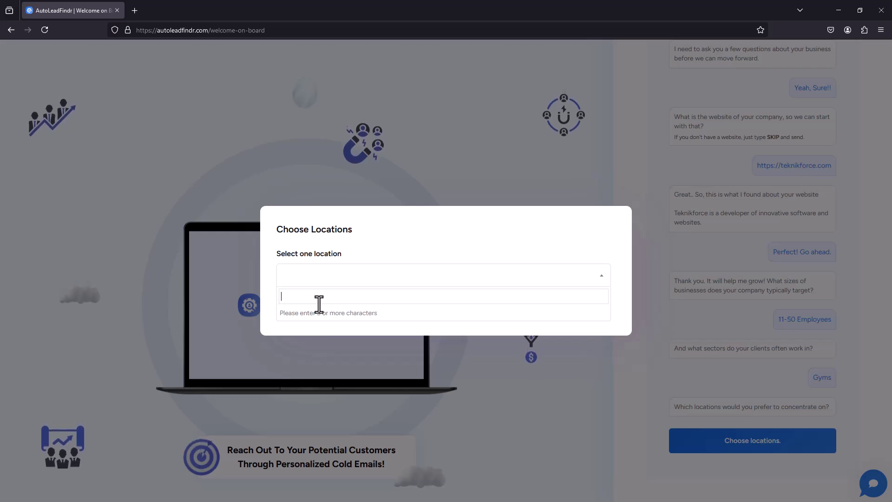
text(new)
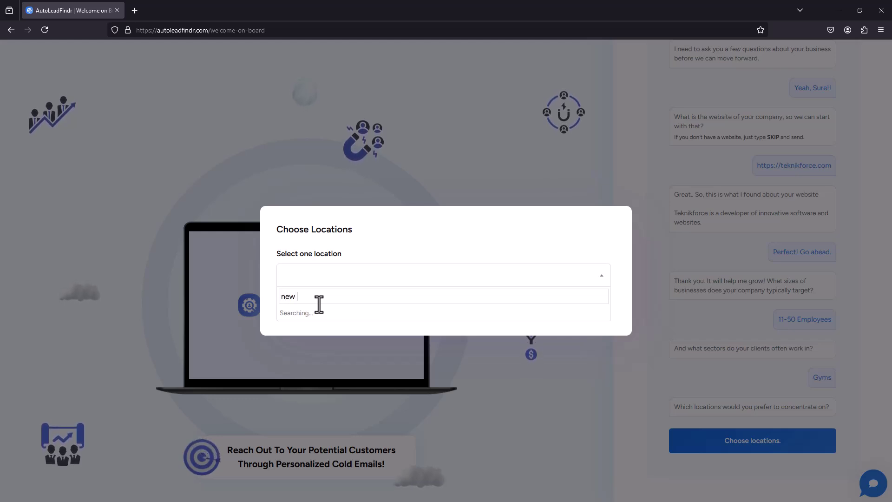
key(BackSpace)
key(BackSpace)
key(BackSpace)
text(manha)
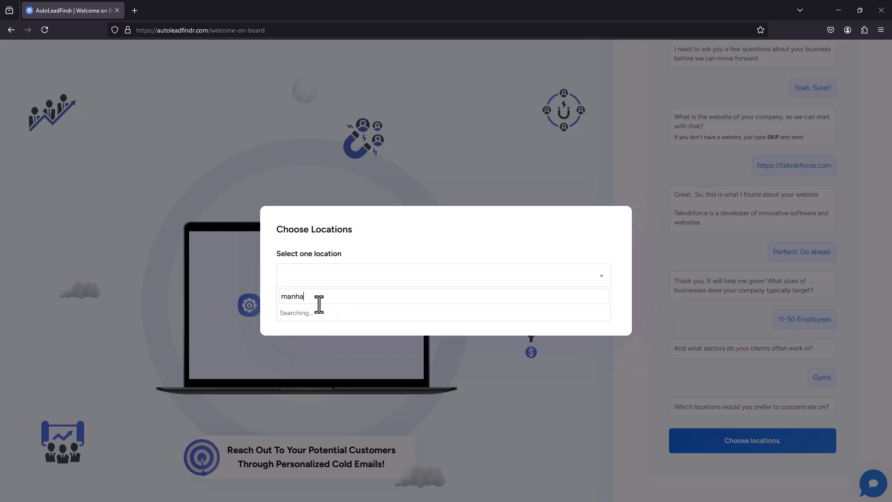
text(ttan)
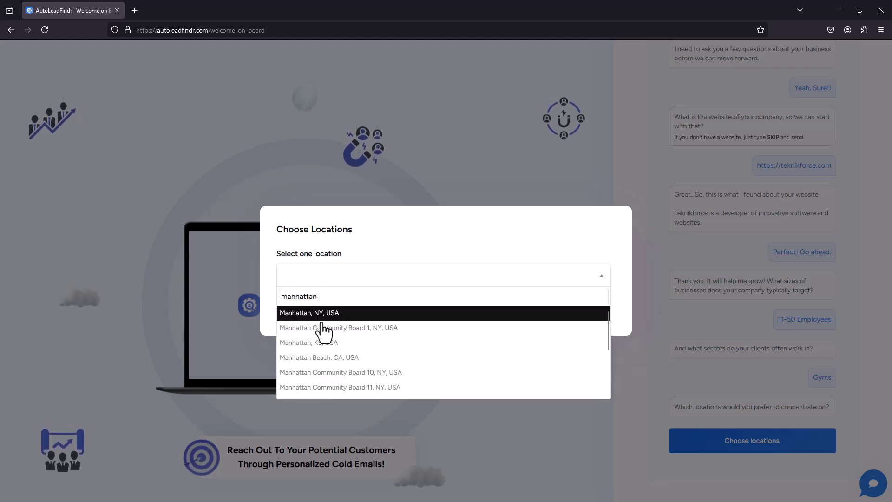
click(328, 312)
click(300, 318)
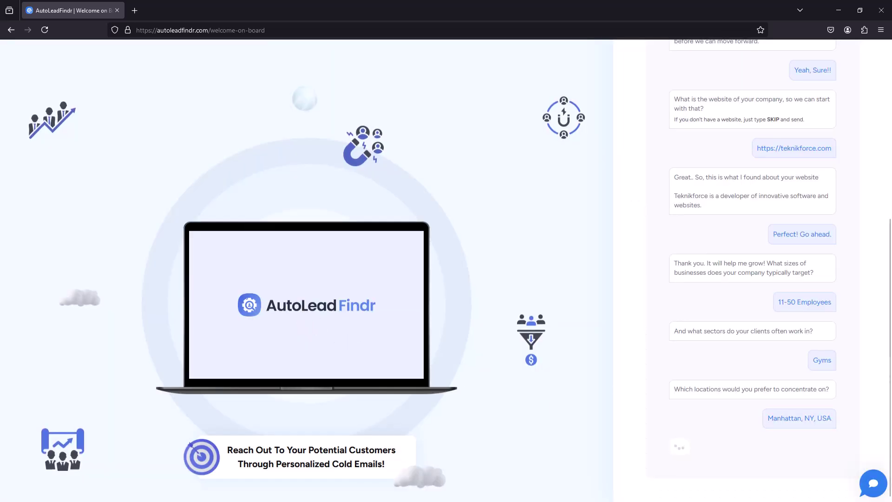
Replace the Global Settings services text with 'We are the best gym ever!' and save.
click(732, 442)
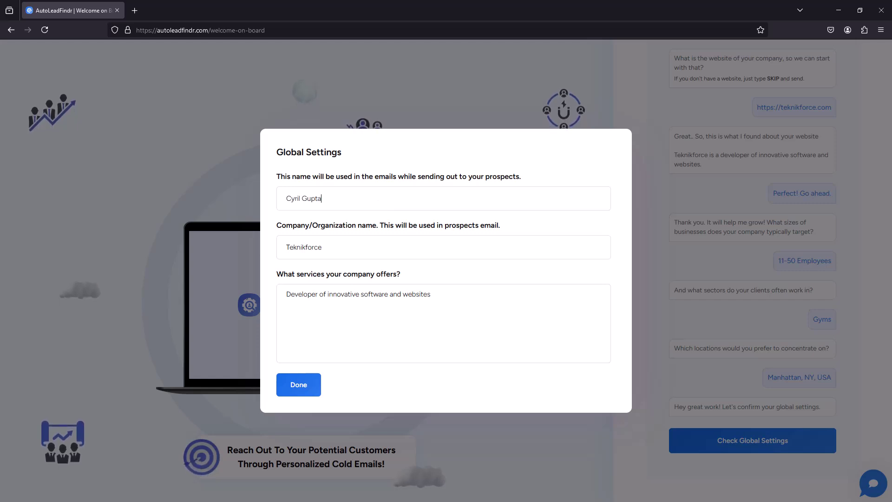
drag(554, 328, 172, 266)
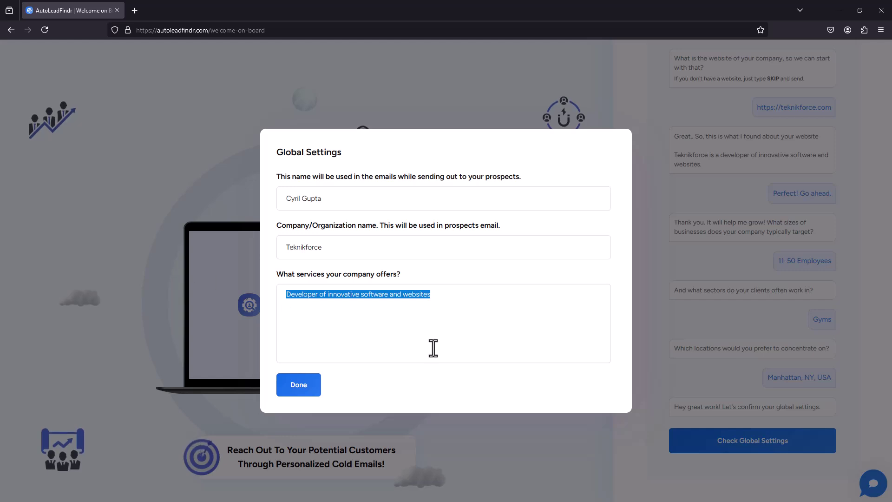
drag(448, 349, 308, 272)
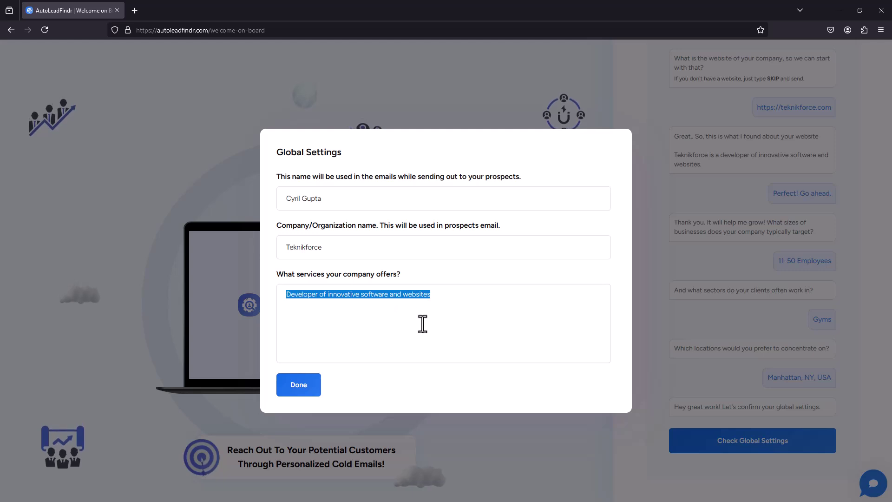
text(I)
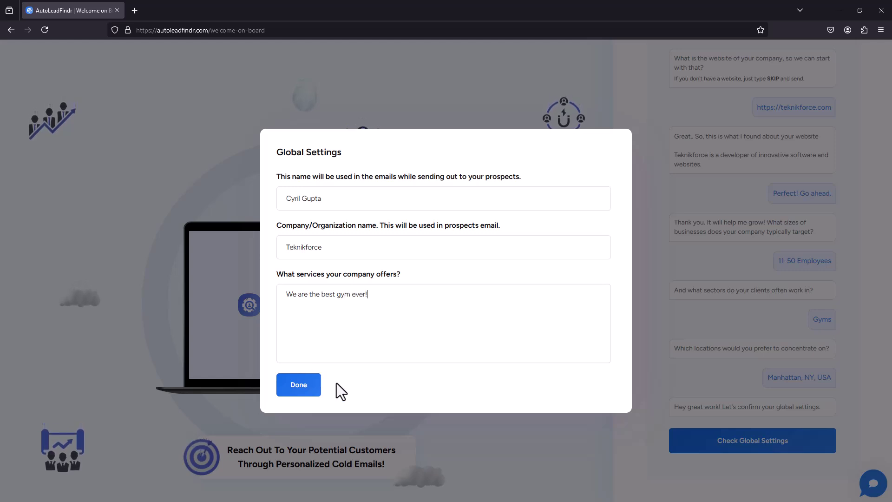
click(288, 390)
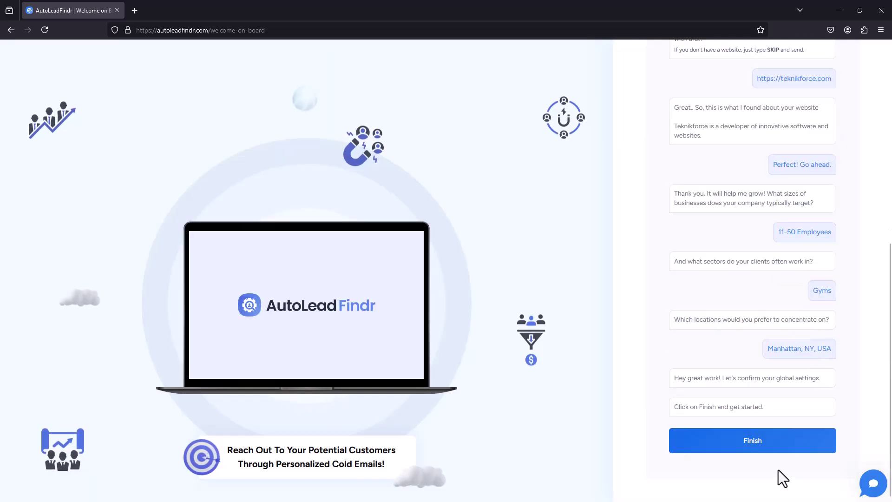
Finish setup and run Find Leads to create Campaign 1.
click(783, 444)
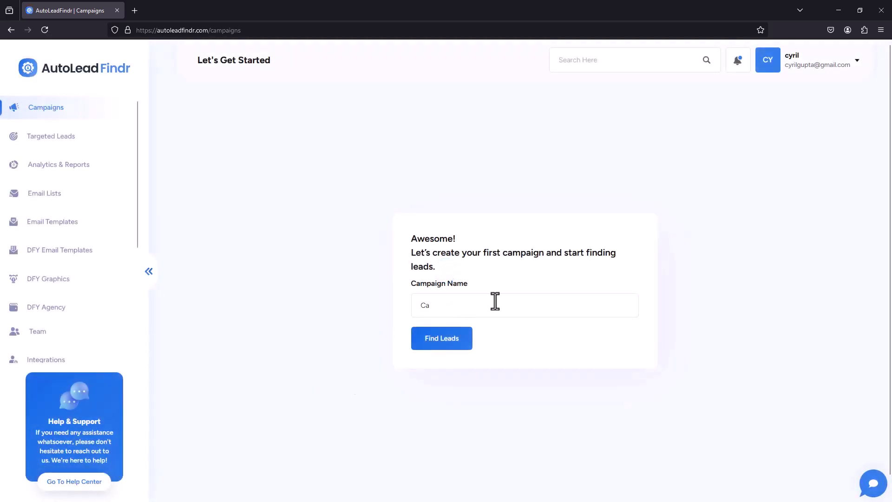
click(448, 344)
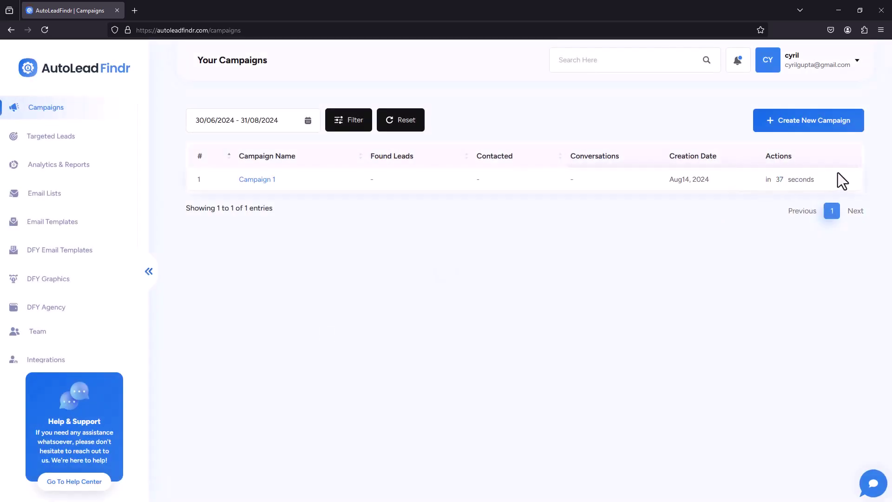
Open Campaign 1's details, then return to the campaigns list showing 572 found leads.
mouse_move(839, 180)
mouse_down()
mouse_move(766, 188)
mouse_move(841, 176)
mouse_up()
click(247, 180)
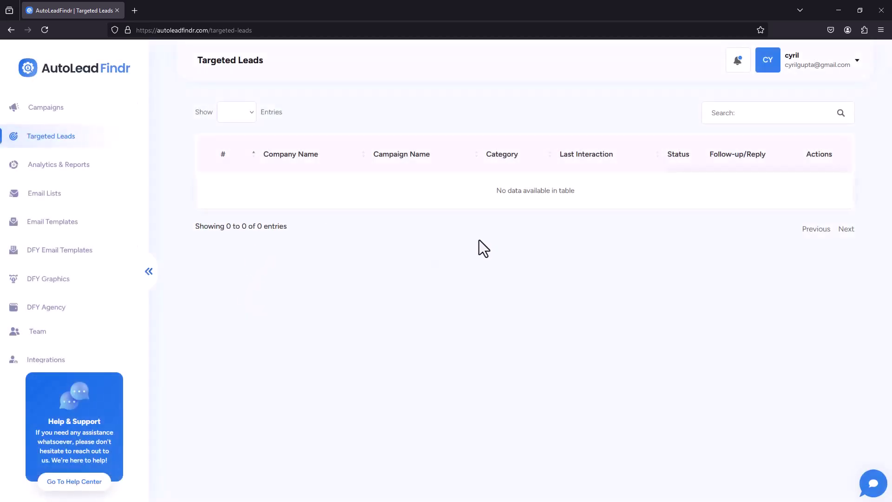
click(106, 112)
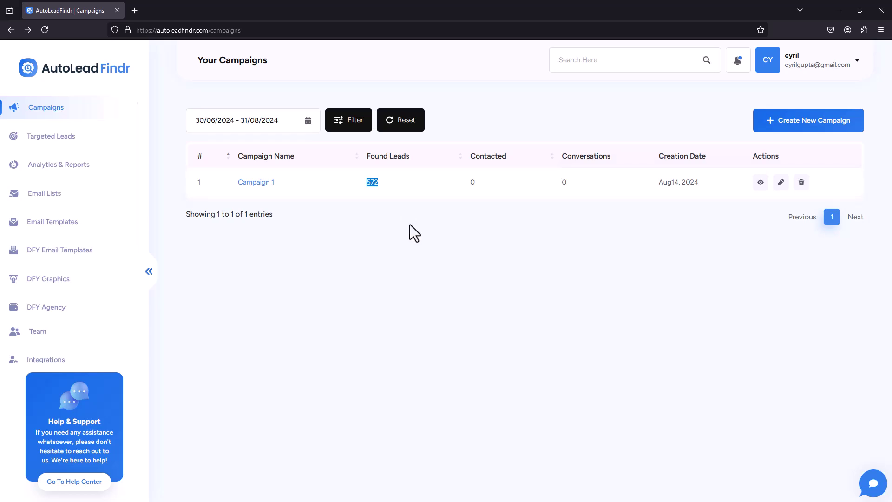
Inspect the first lead's company name and email in Campaign 1's leads table.
click(774, 247)
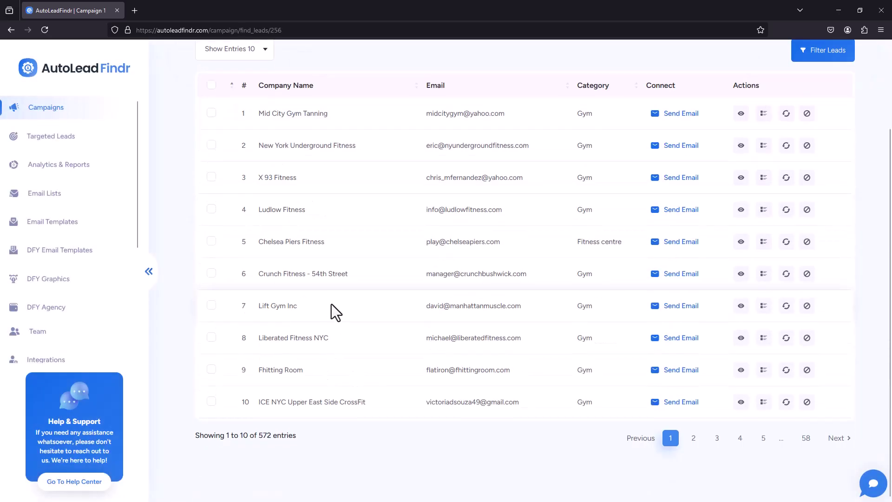
scroll(331, 304, up, 2)
drag(292, 218, 331, 216)
click(334, 214)
drag(432, 214, 509, 211)
click(509, 211)
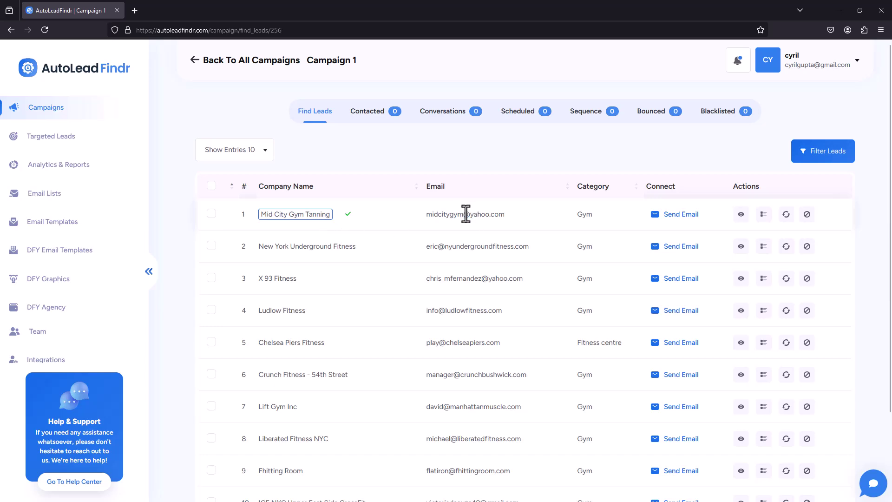
scroll(470, 375, down, 2)
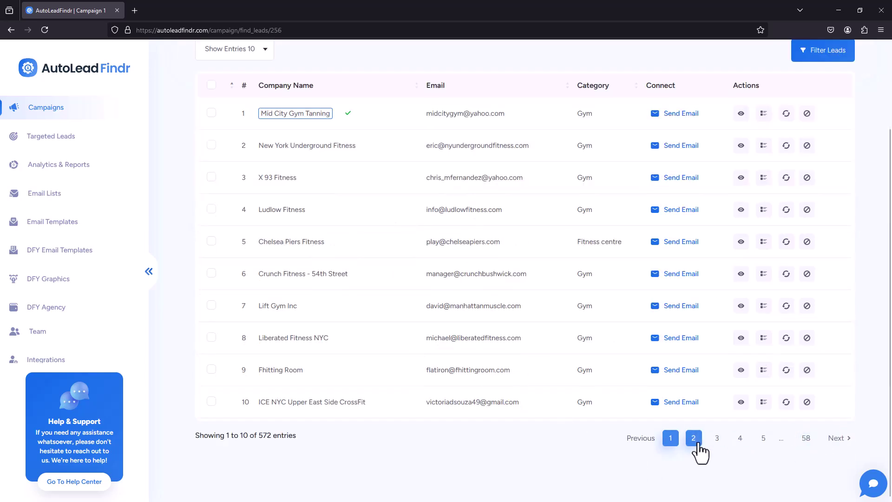
scroll(533, 364, up, 2)
scroll(530, 355, down, 2)
scroll(540, 354, up, 2)
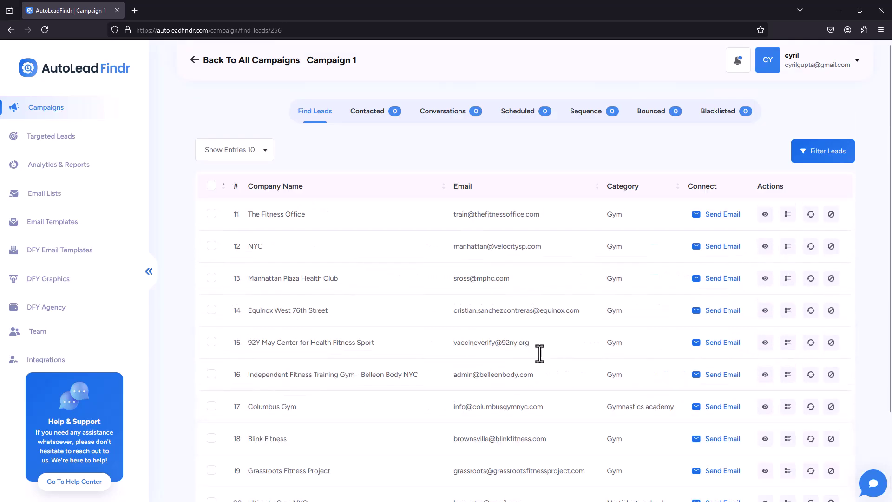
click(843, 153)
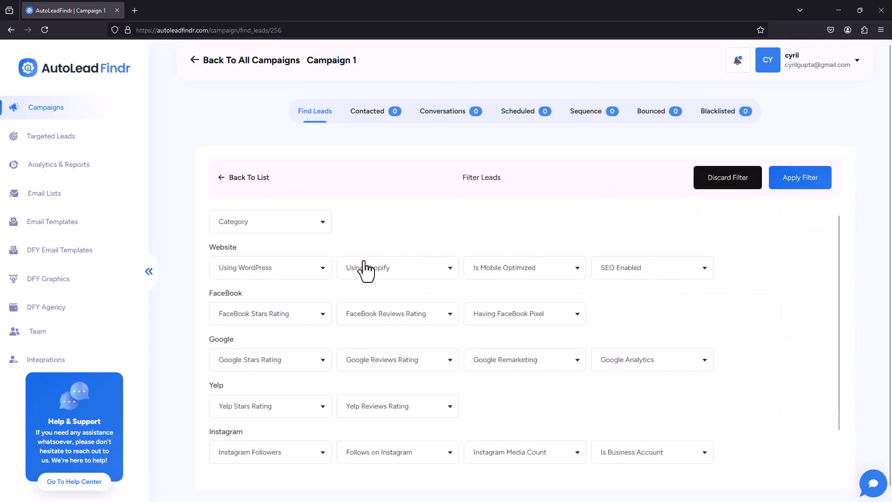
scroll(285, 265, down, 1)
scroll(266, 294, up, 1)
click(292, 228)
click(351, 229)
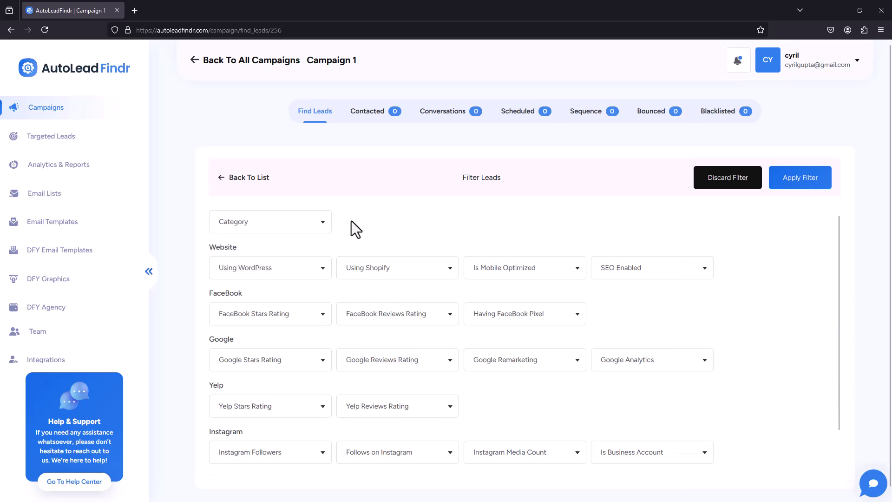
click(276, 264)
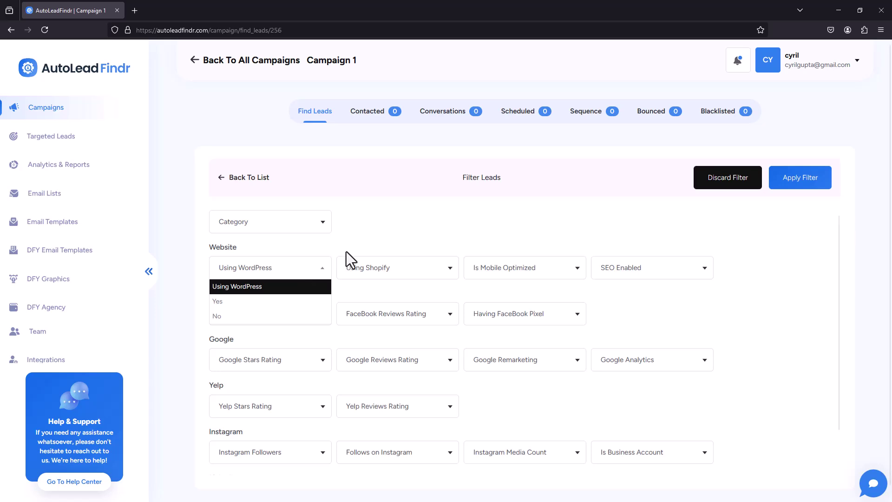
click(402, 242)
click(404, 266)
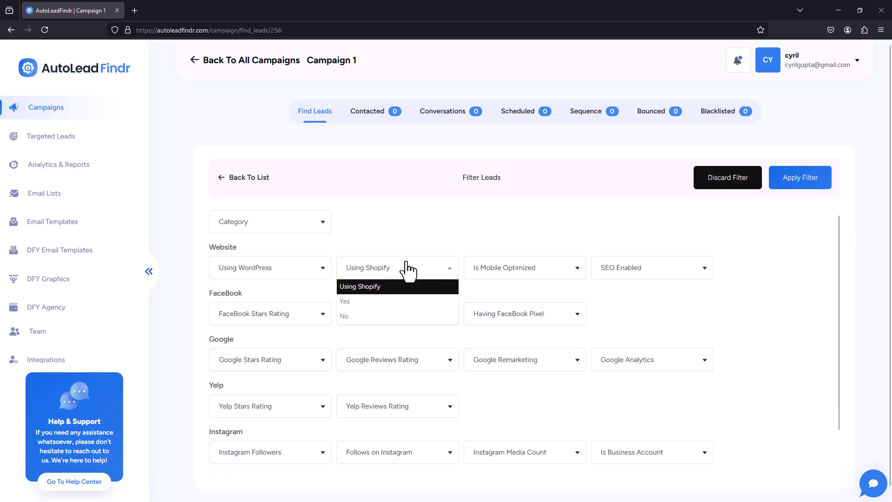
click(559, 273)
click(548, 287)
click(551, 276)
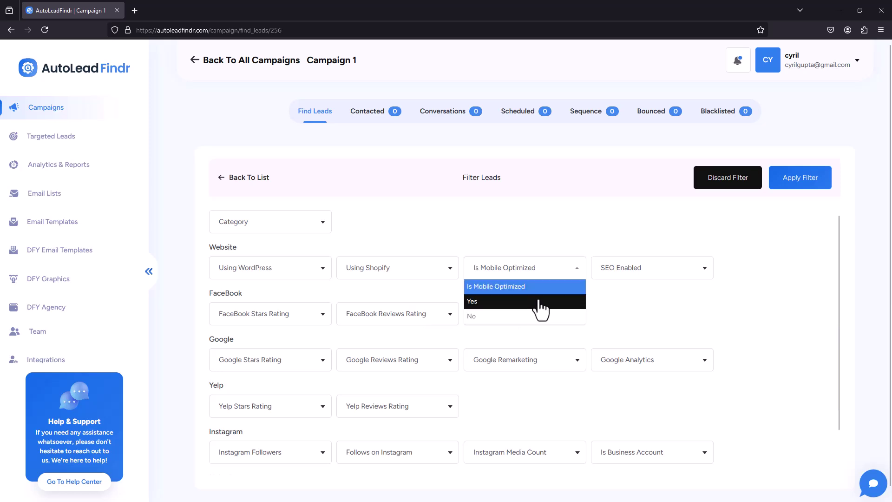
click(397, 313)
click(270, 314)
click(277, 388)
click(279, 367)
click(406, 367)
click(570, 368)
click(615, 370)
click(270, 409)
click(415, 413)
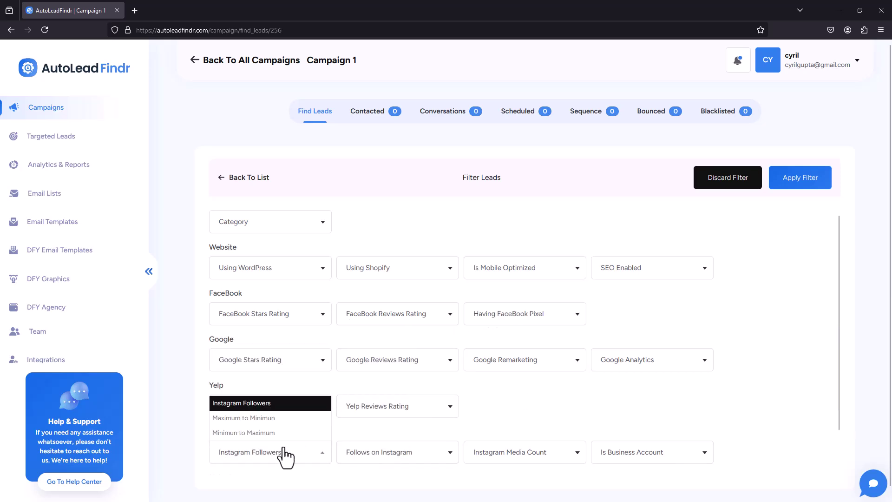
mouse_move(633, 452)
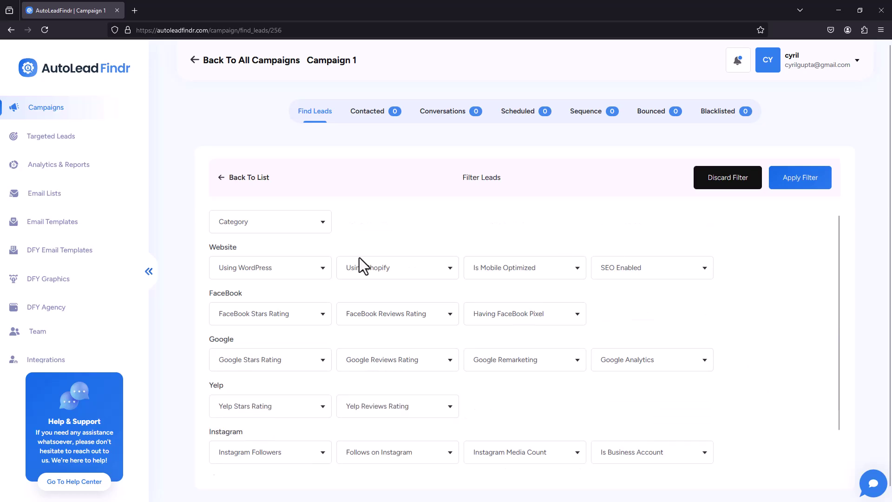
Discard the filters, check Campaign 1's 572 total leads in Analytics & Reports, then view Targeted Leads.
click(713, 185)
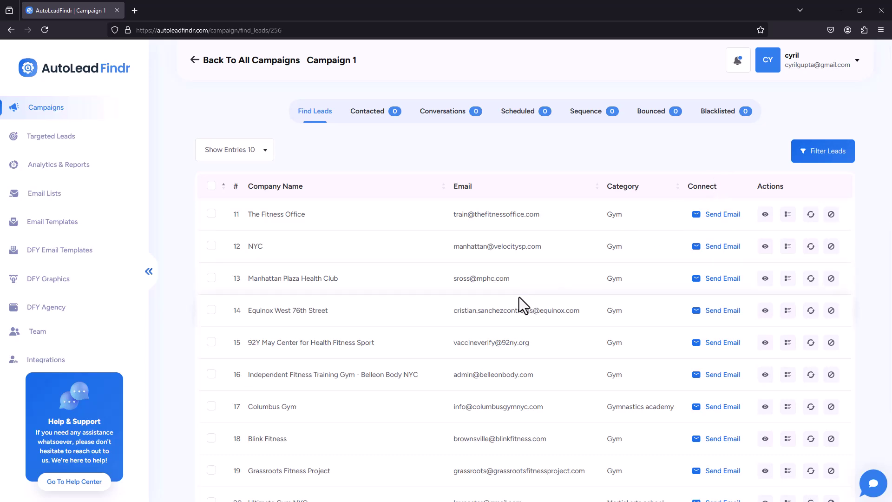
click(69, 165)
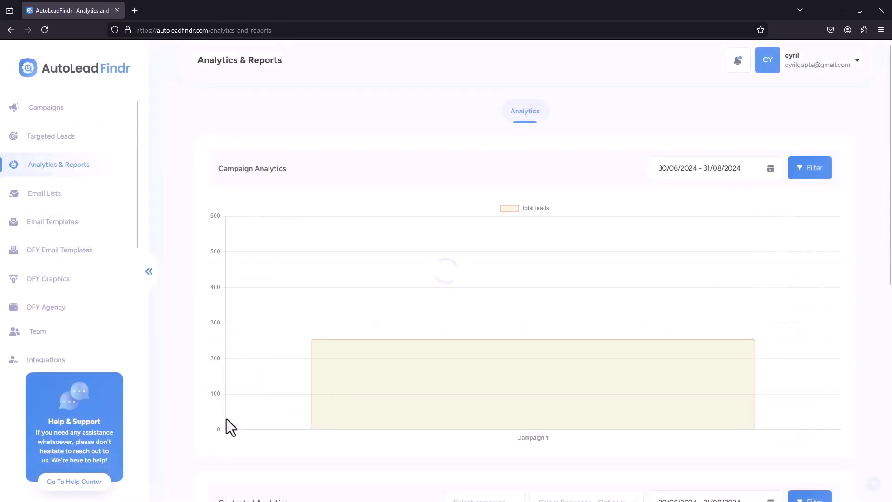
mouse_move(533, 247)
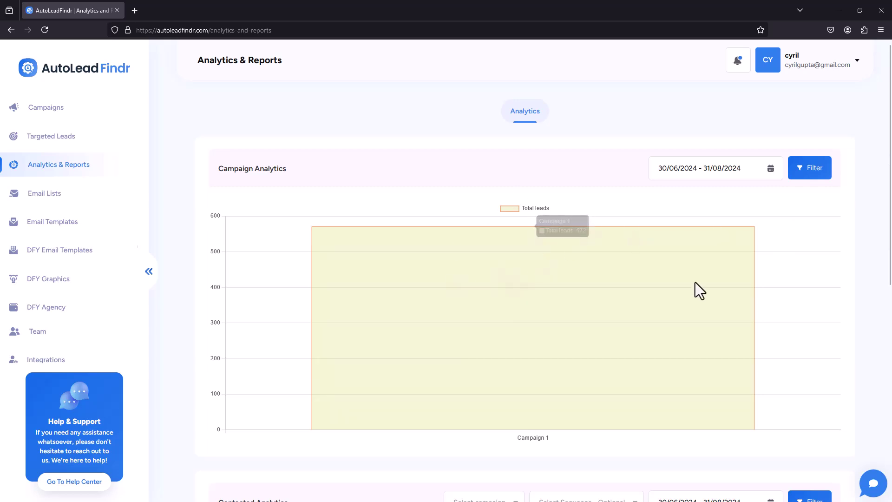
click(74, 162)
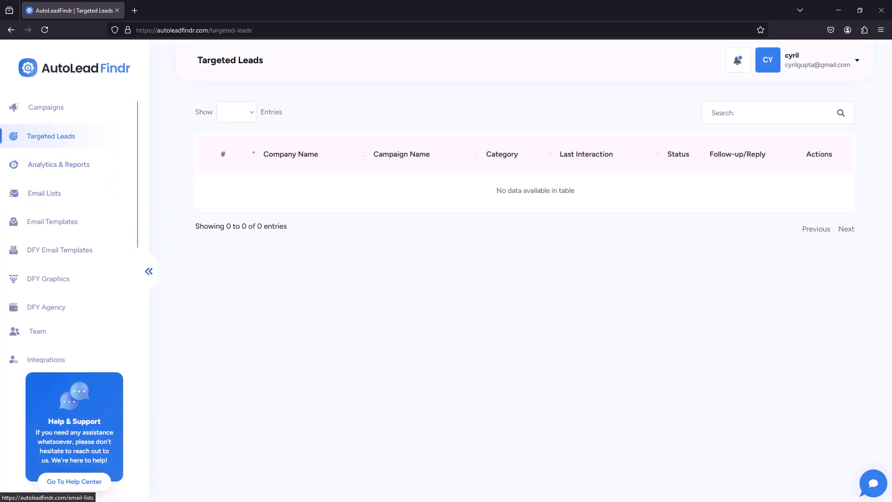
Start an email to Mid City Gym Tanning from Campaign 1's leads.
click(6, 106)
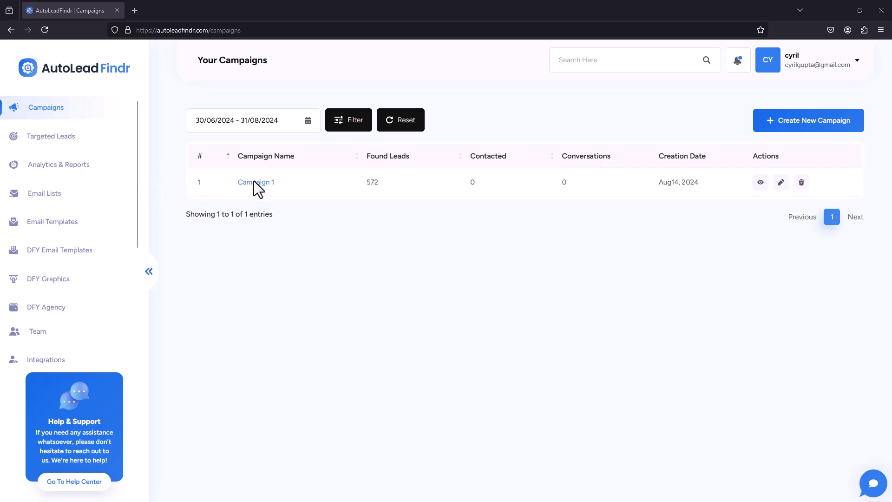
click(760, 182)
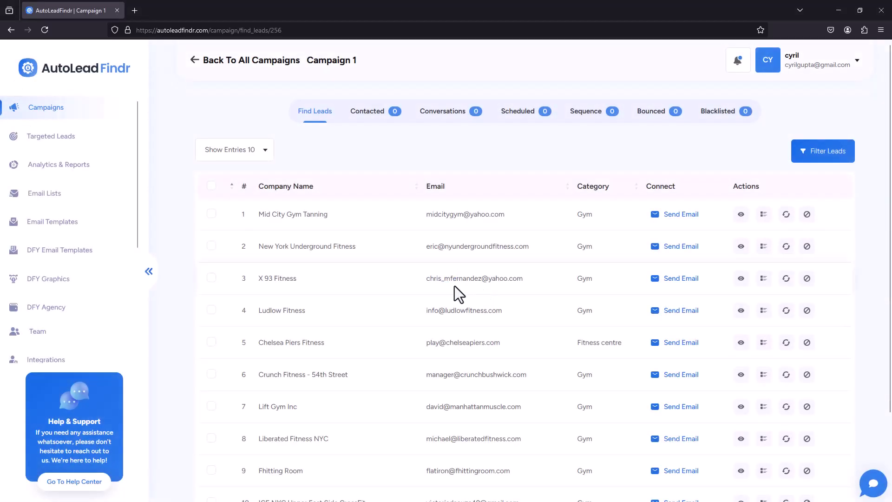
click(688, 214)
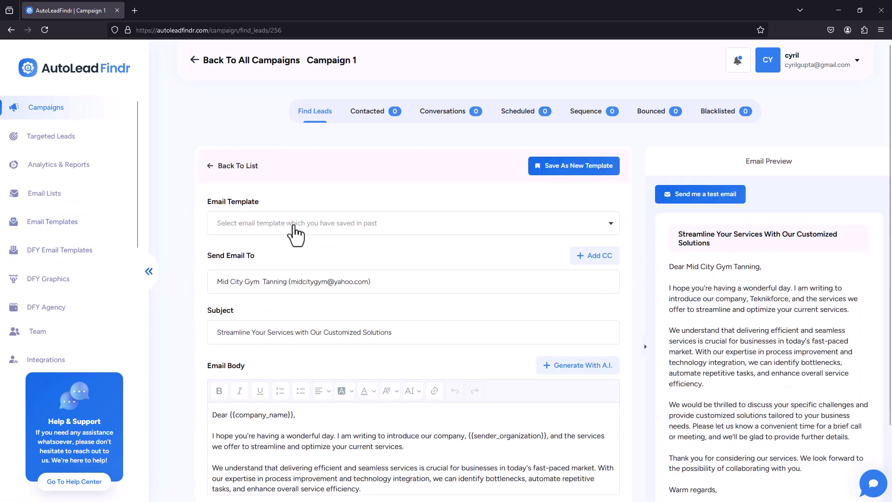
Check the Email Template dropdown and find no saved templates.
click(293, 227)
click(534, 205)
click(514, 232)
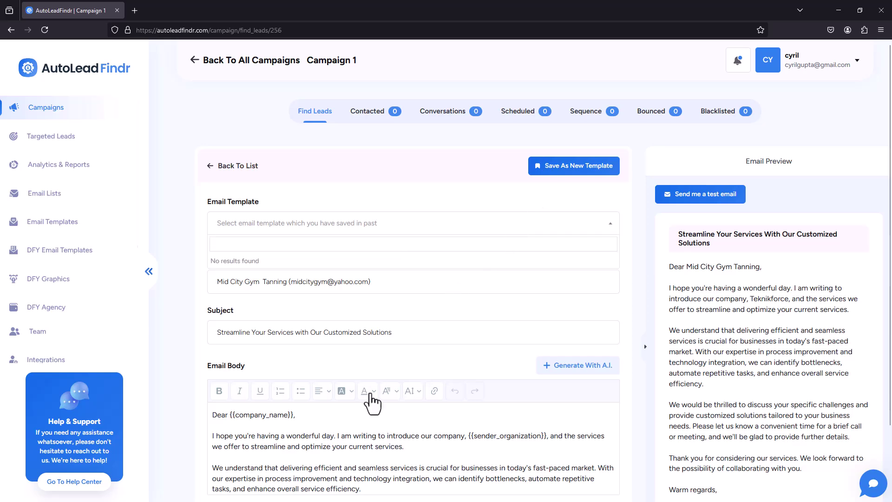
scroll(514, 298, down, 2)
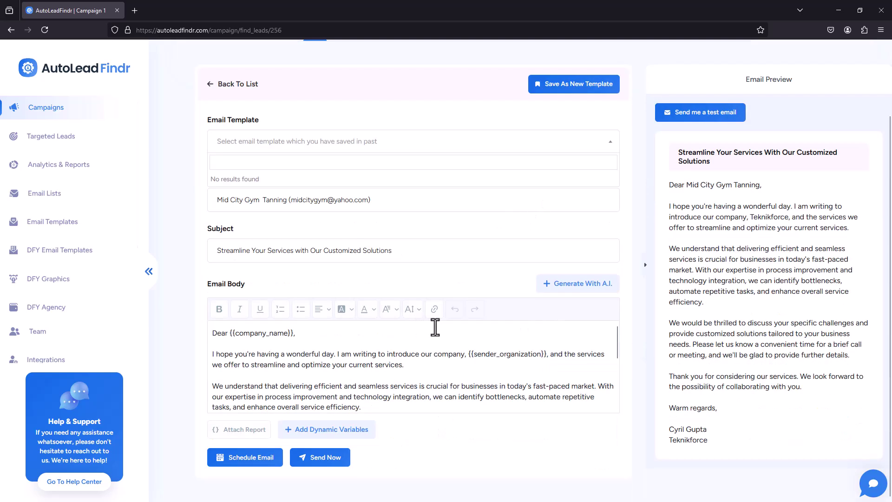
scroll(511, 367, down, 3)
scroll(534, 359, up, 3)
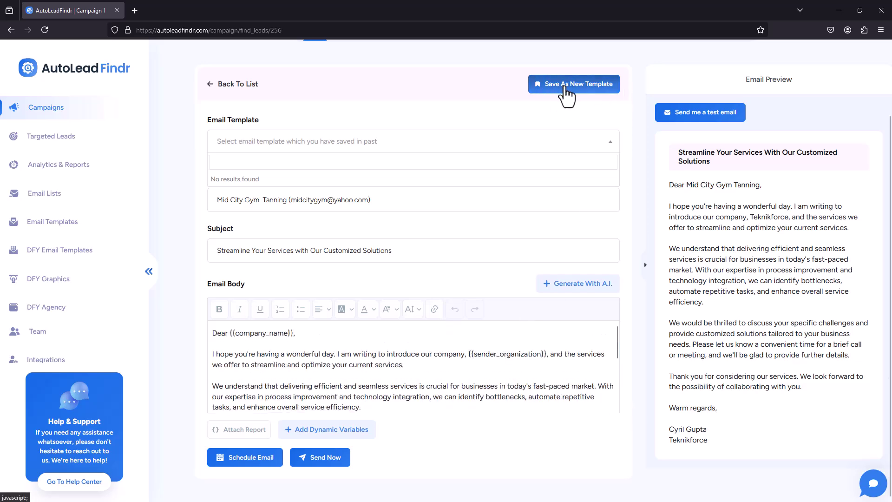
Save the email draft as a new template named 'Introduction' and close the dialog.
click(566, 90)
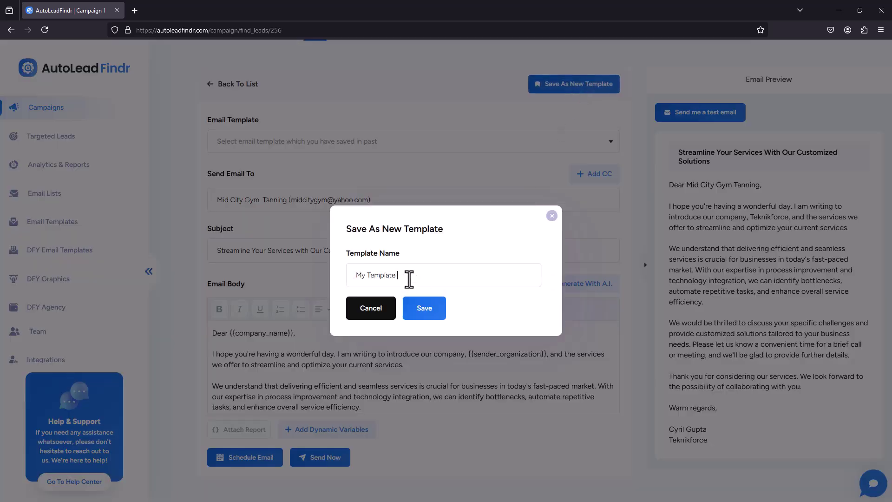
key(ctrl+a)
text(Int)
key(ctrl+a)
click(421, 308)
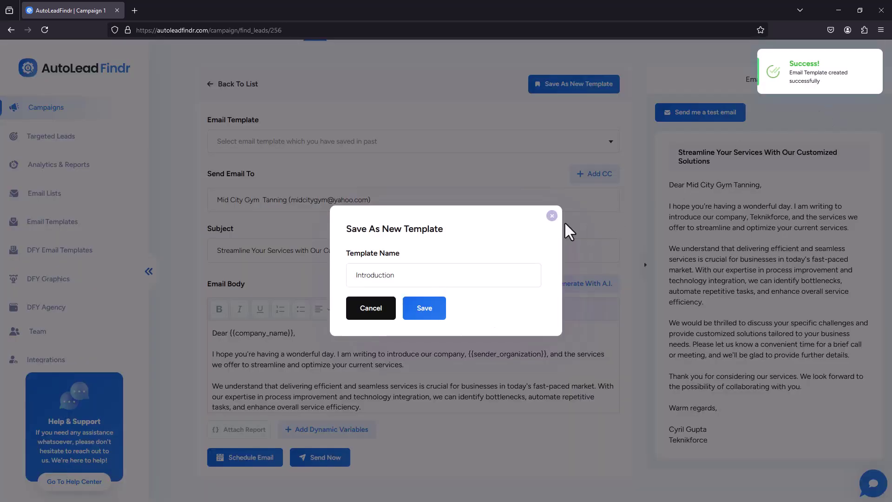
click(552, 216)
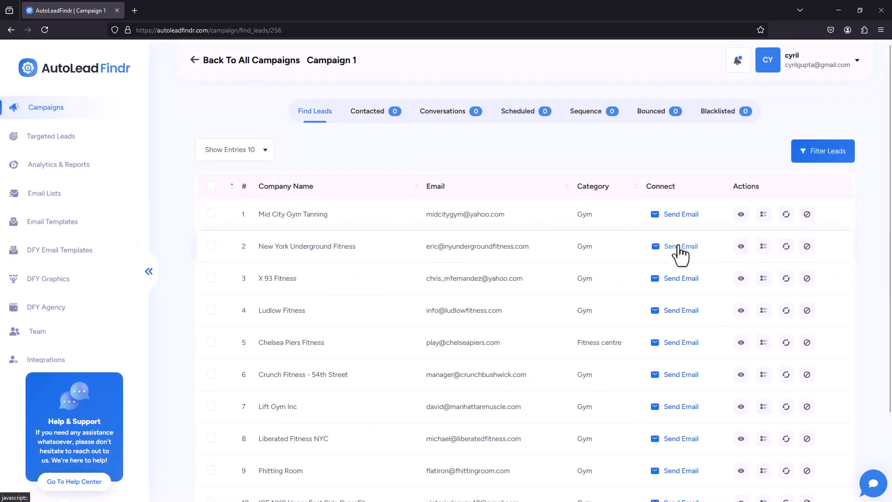
Start an email to New York Underground Fitness using the Introduction template.
click(741, 245)
click(339, 226)
click(272, 261)
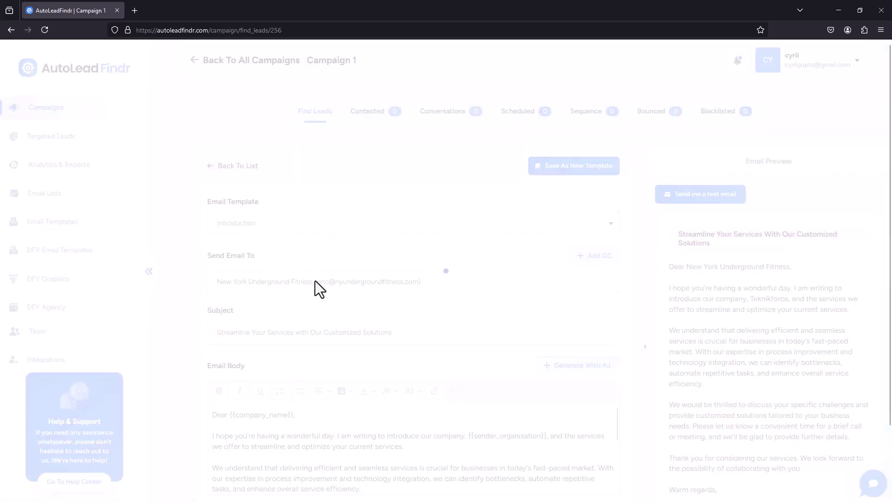
scroll(325, 297, down, 2)
scroll(308, 302, down, 1)
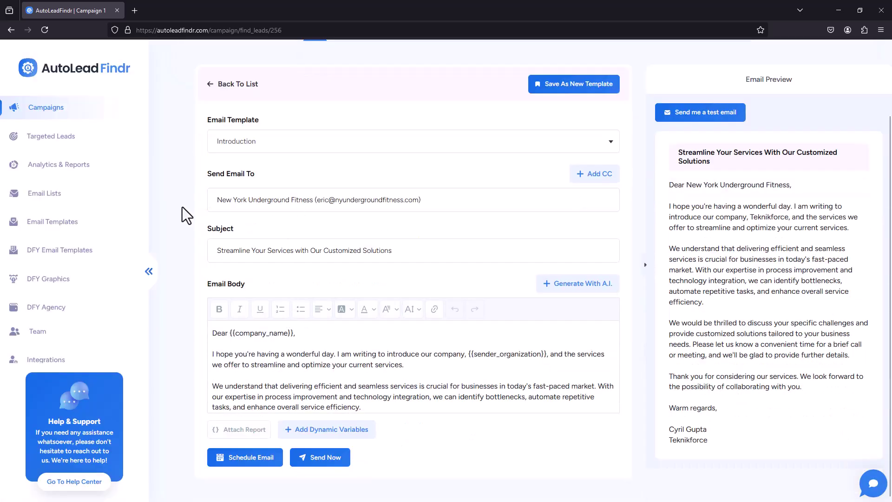
Rewrite the subject line to 'Does your gym need more customers?'.
drag(441, 204, 185, 195)
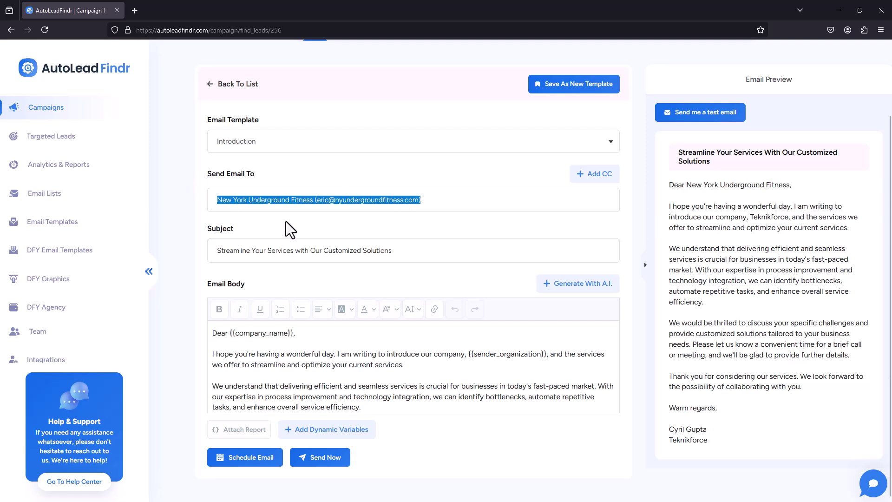
click(323, 250)
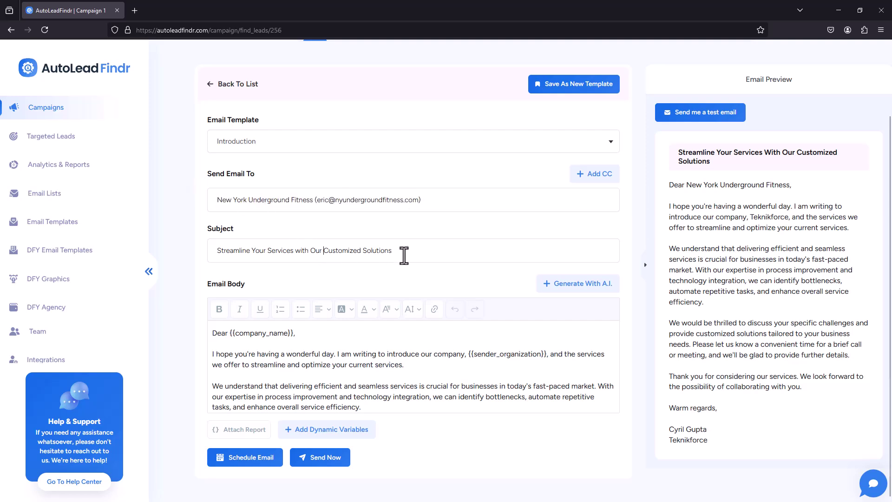
drag(404, 253, 210, 261)
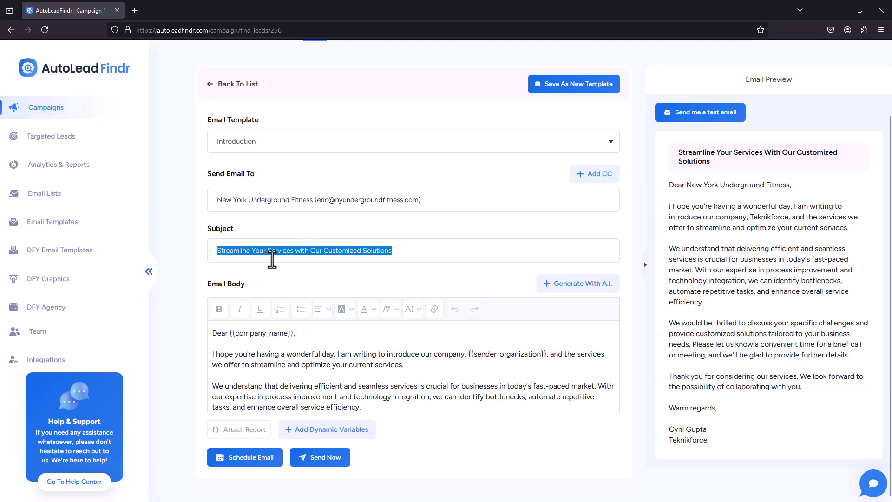
text(Is)
key(ctrl+a)
text(Does your gy)
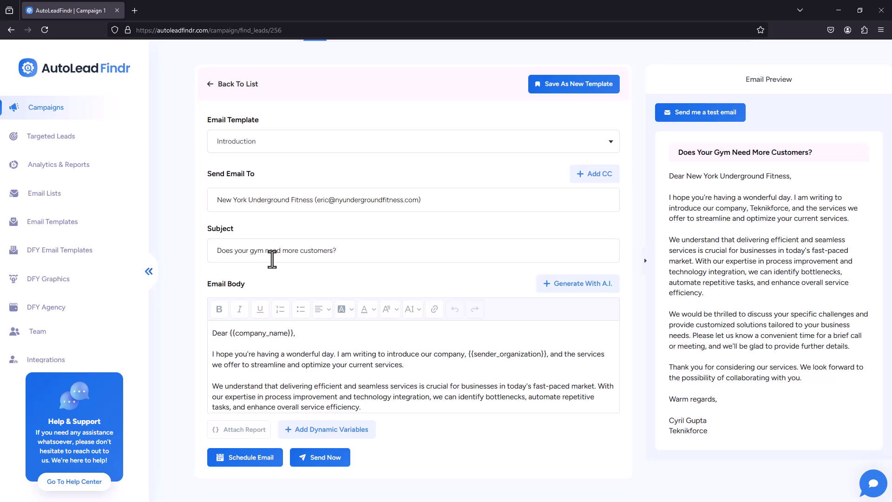
Scroll through the Introduction template's Email Body to review its text.
scroll(552, 372, down, 2)
scroll(456, 358, up, 2)
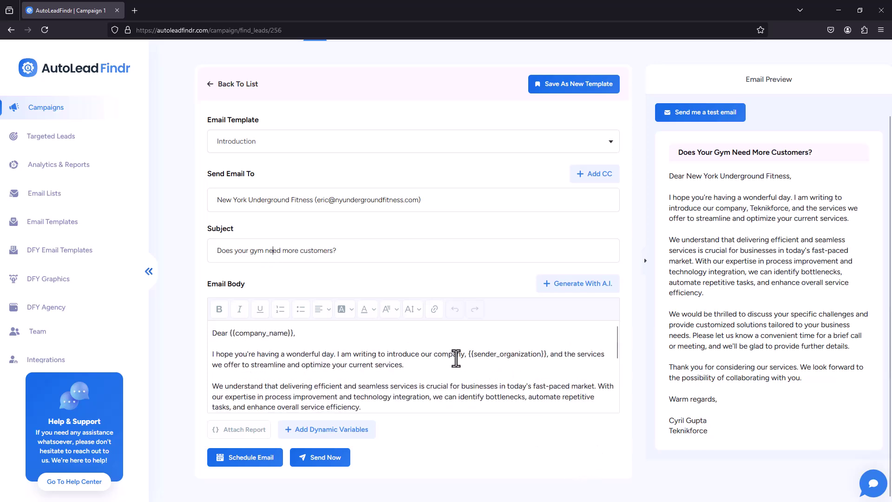
scroll(455, 358, down, 4)
scroll(330, 352, up, 6)
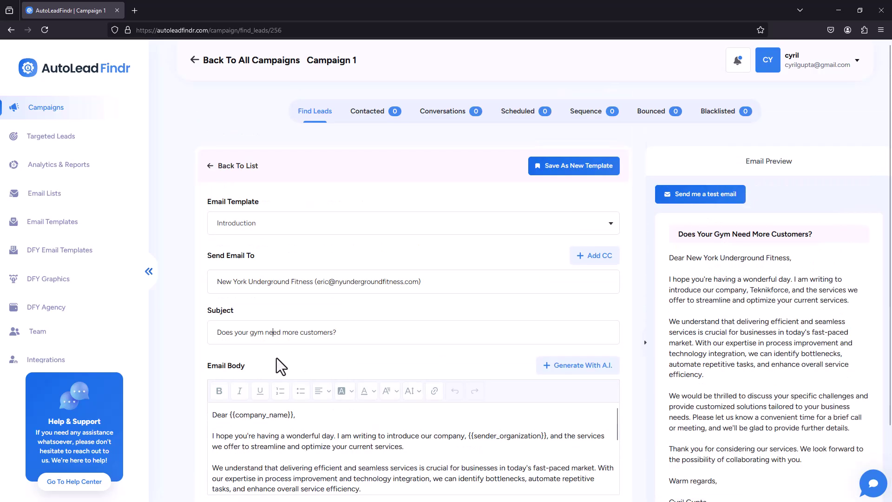
scroll(247, 408, down, 6)
scroll(272, 391, up, 4)
scroll(272, 392, up, 1)
scroll(263, 390, down, 2)
scroll(271, 399, up, 2)
scroll(332, 400, down, 5)
scroll(427, 481, down, 1)
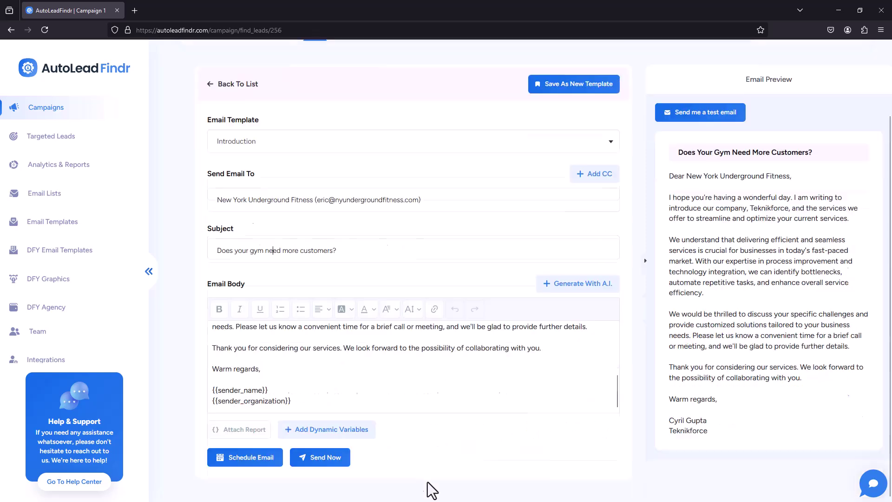
Glance at the dynamic variables list, then have A.I. write a Teknikforce gym-equipment pitch body.
click(353, 431)
scroll(441, 277, up, 2)
click(551, 183)
click(568, 287)
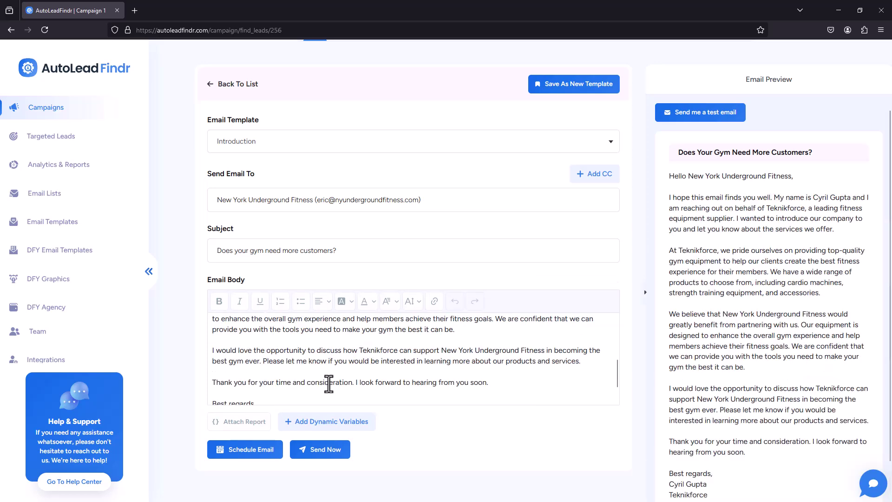
scroll(339, 382, up, 3)
scroll(367, 382, down, 5)
scroll(388, 383, up, 3)
scroll(284, 374, down, 3)
Select text in the generated body, including 'Teknikforce' in the signature.
click(227, 370)
drag(229, 430, 268, 409)
click(229, 445)
double_click(231, 449)
scroll(242, 439, up, 3)
scroll(246, 441, up, 1)
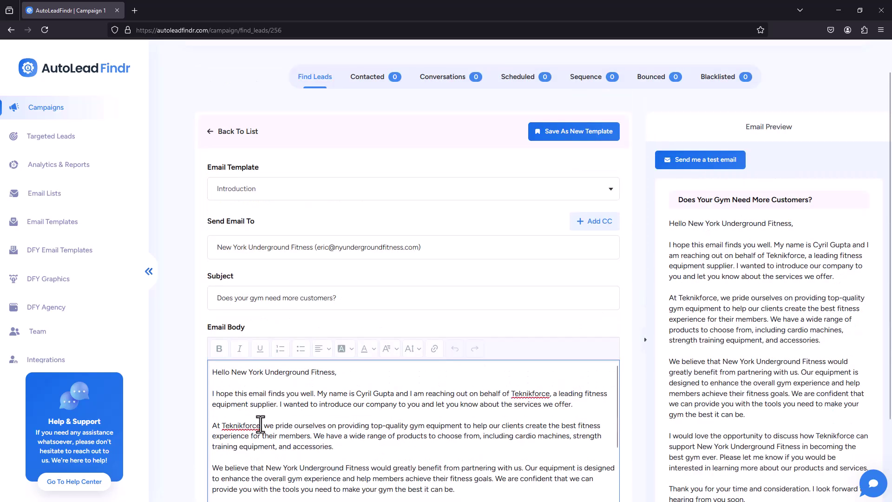
Highlight and review the opening lines and the sentence introducing the company.
drag(280, 404, 572, 404)
drag(241, 397, 361, 412)
click(309, 274)
scroll(503, 418, down, 1)
scroll(250, 404, up, 1)
drag(279, 404, 481, 407)
click(416, 413)
click(483, 407)
scroll(483, 409, down, 2)
scroll(325, 397, down, 2)
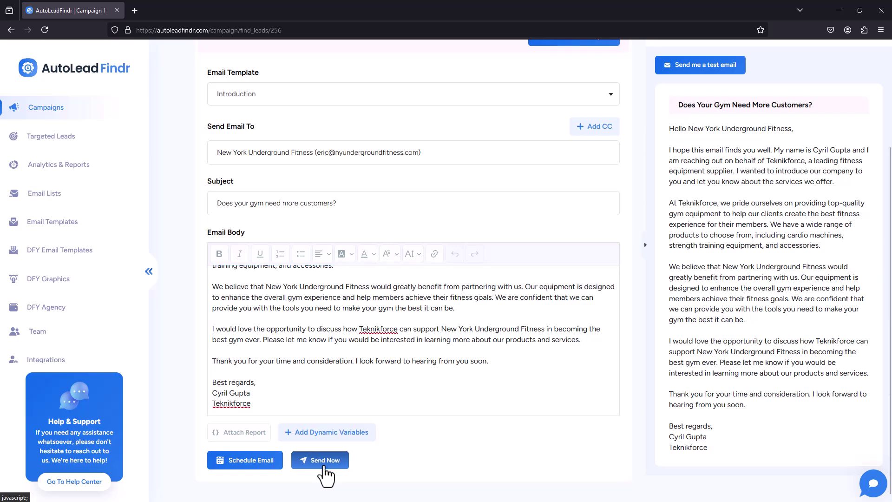
Browse the scheduling options (UTC offset, the 22nd as date), then cancel without scheduling.
click(248, 462)
click(419, 246)
click(410, 297)
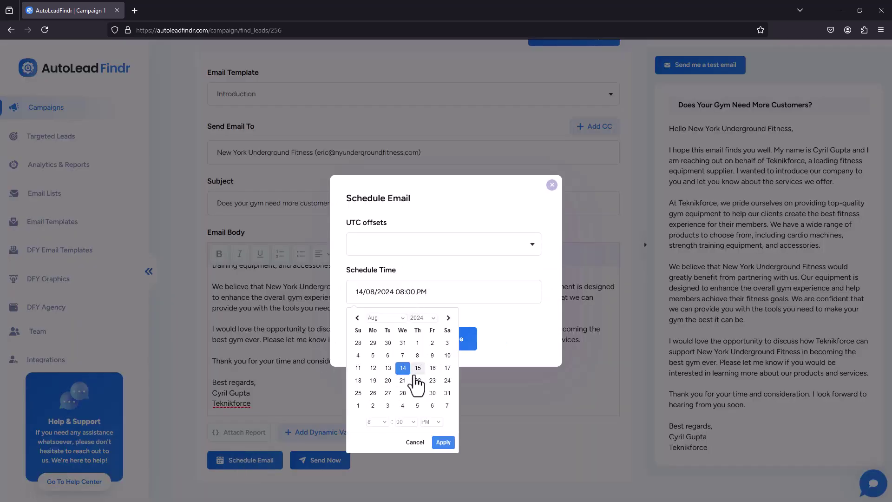
click(418, 381)
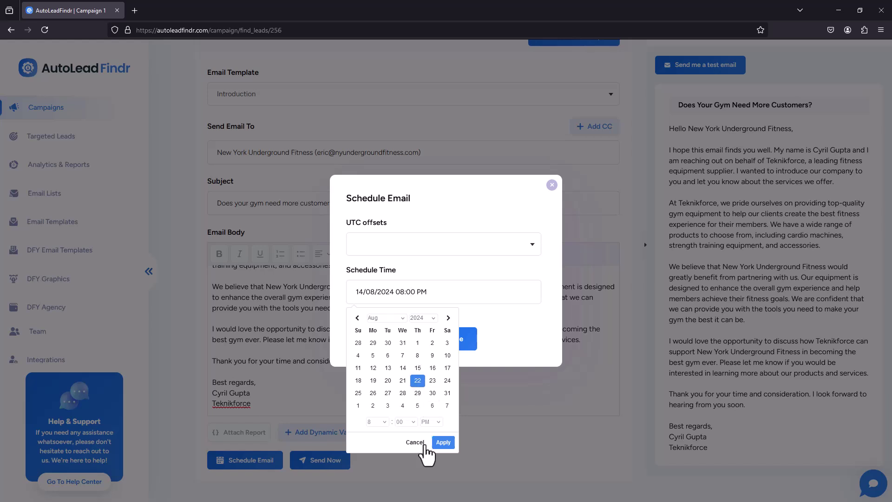
click(416, 442)
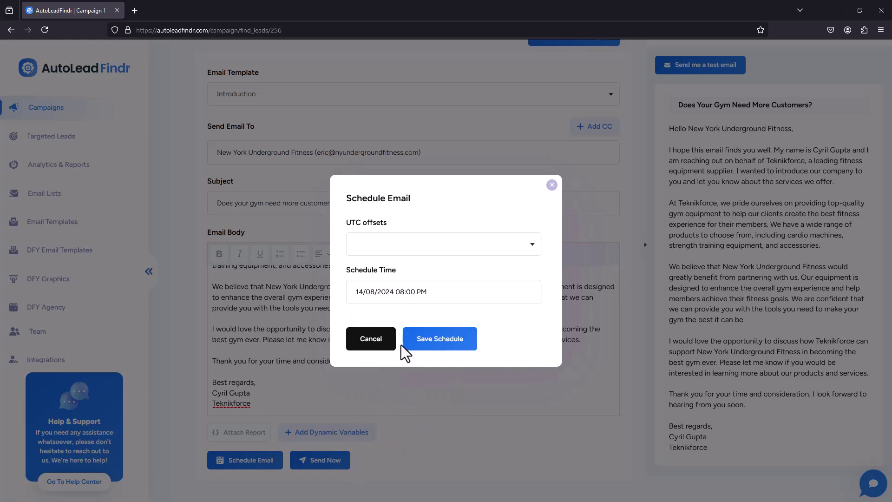
click(551, 186)
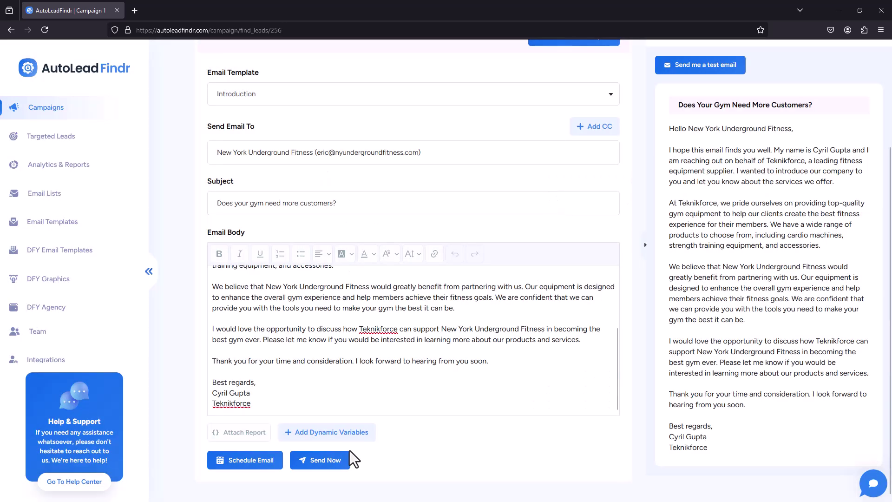
Send the email now and read the warning that no sending platform is connected.
click(348, 462)
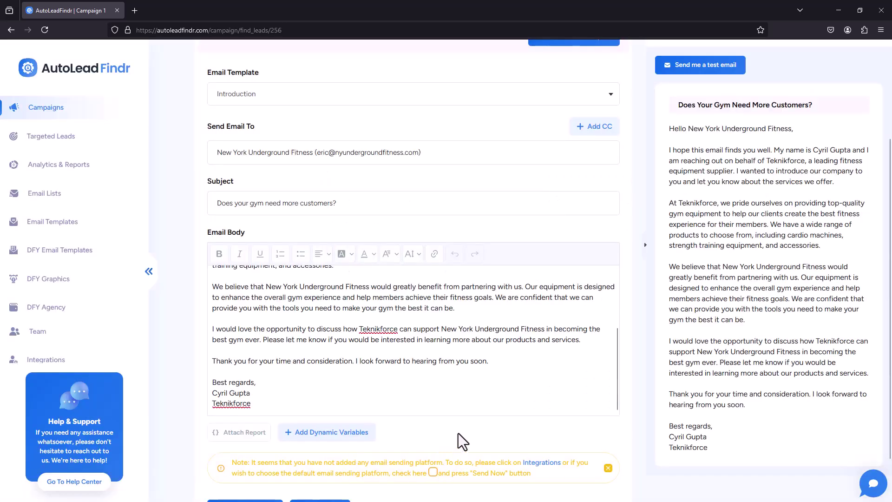
scroll(402, 455, down, 1)
drag(335, 422, 478, 424)
click(494, 428)
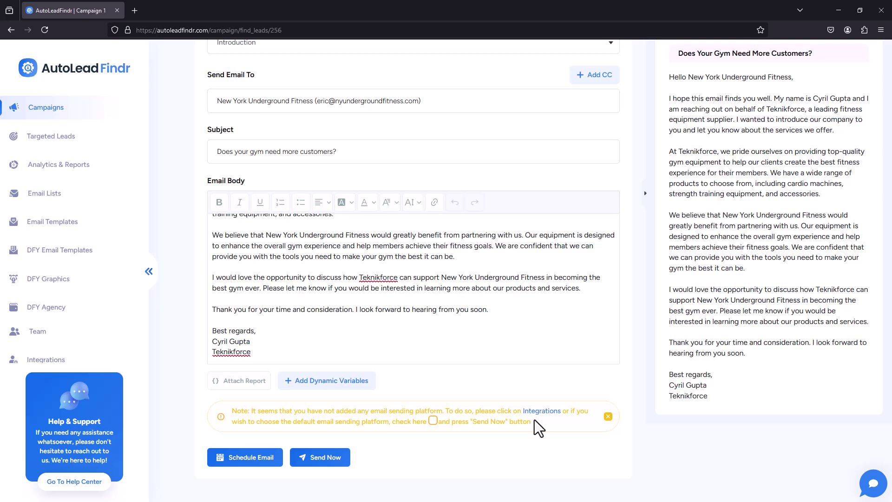
scroll(432, 394, up, 4)
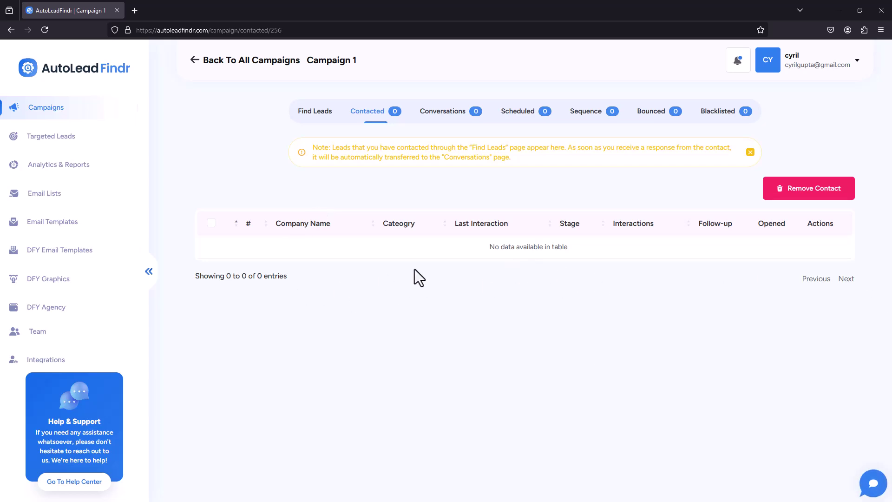
Switch to Campaign 1's Conversations tab.
click(439, 119)
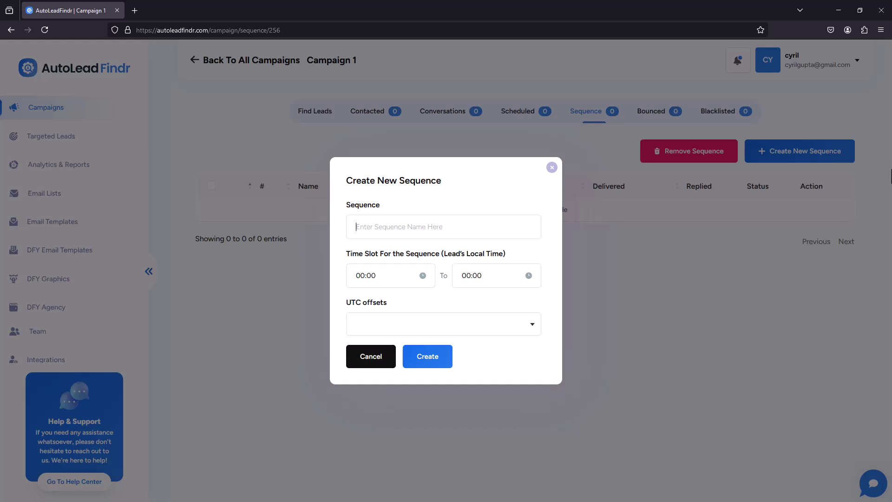
Name the sequence 'My leadcapture sequence' and set the offset to (UTC-05:00) Eastern Time.
text(My leadcapture sequence)
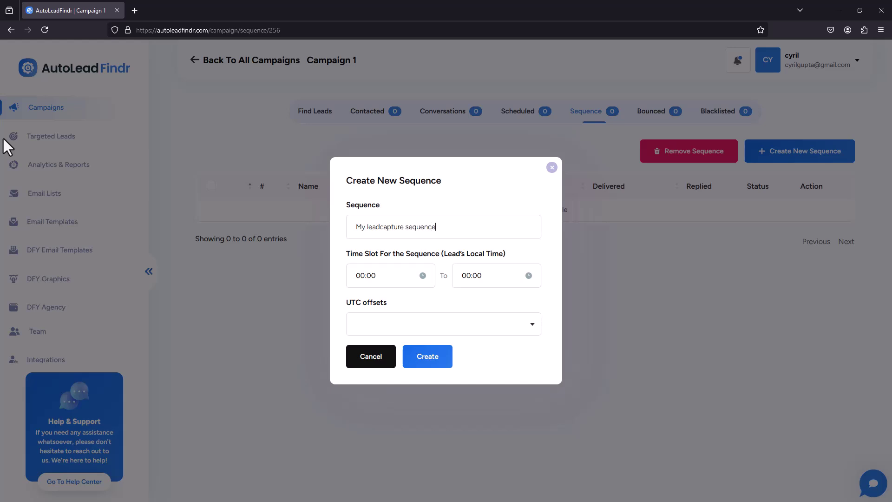
key(ctrl+a)
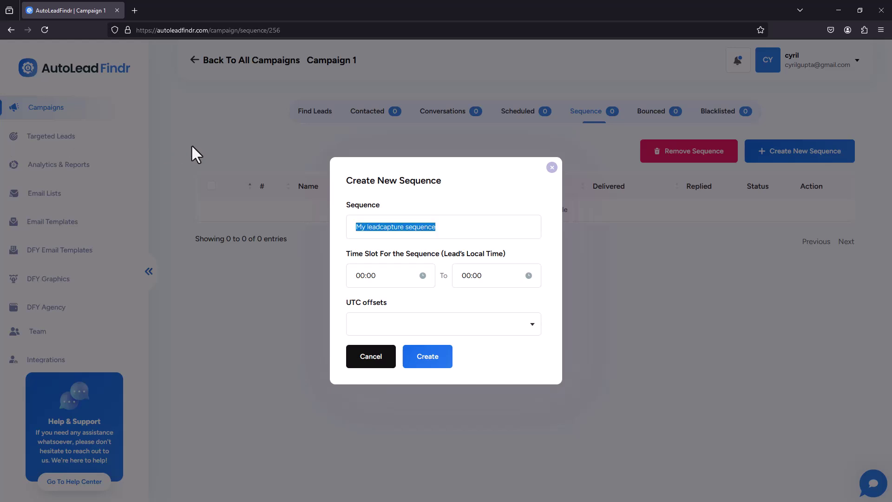
click(384, 272)
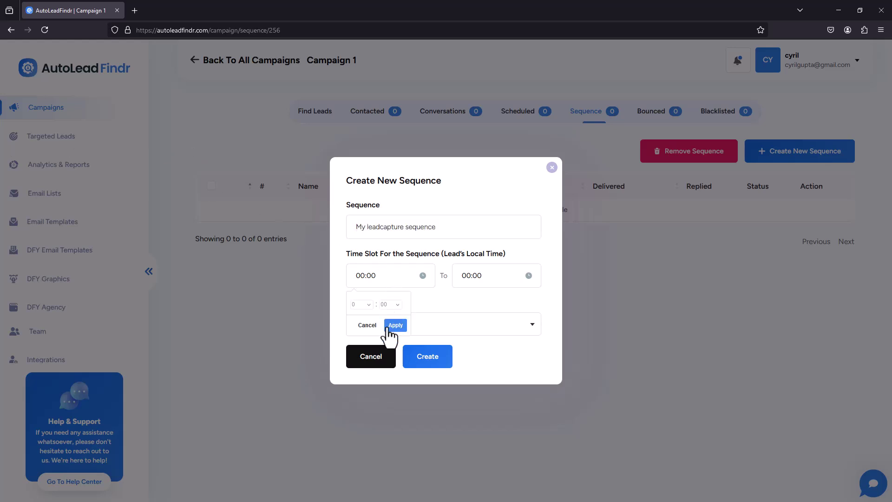
click(405, 328)
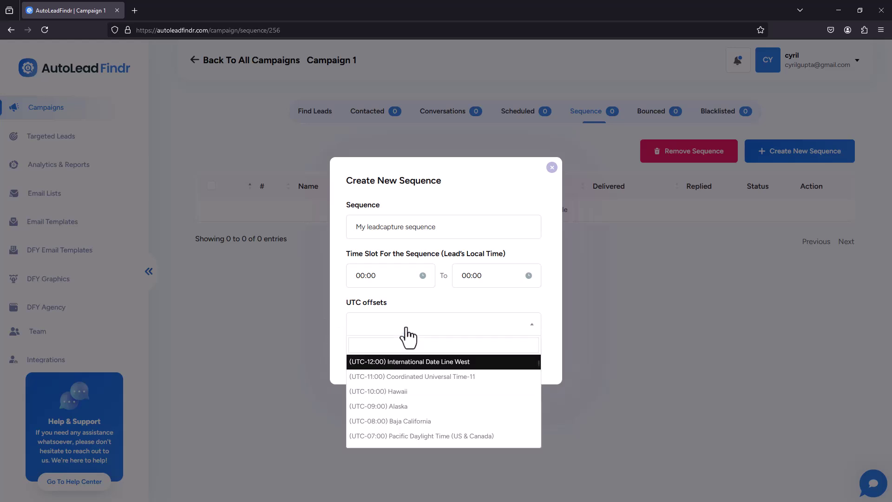
click(431, 308)
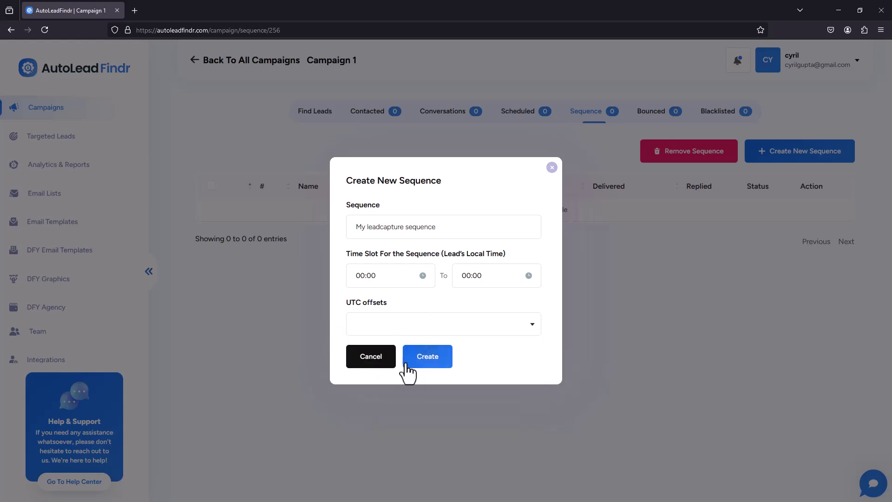
click(406, 324)
scroll(393, 409, down, 5)
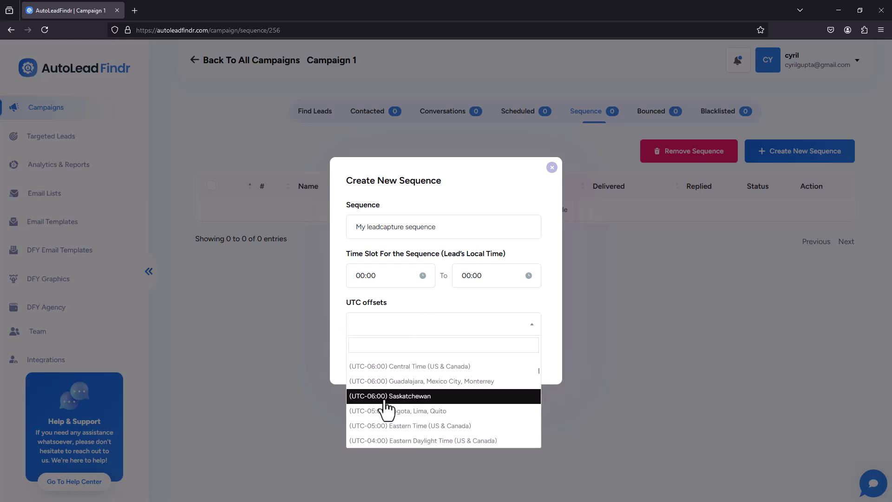
click(407, 373)
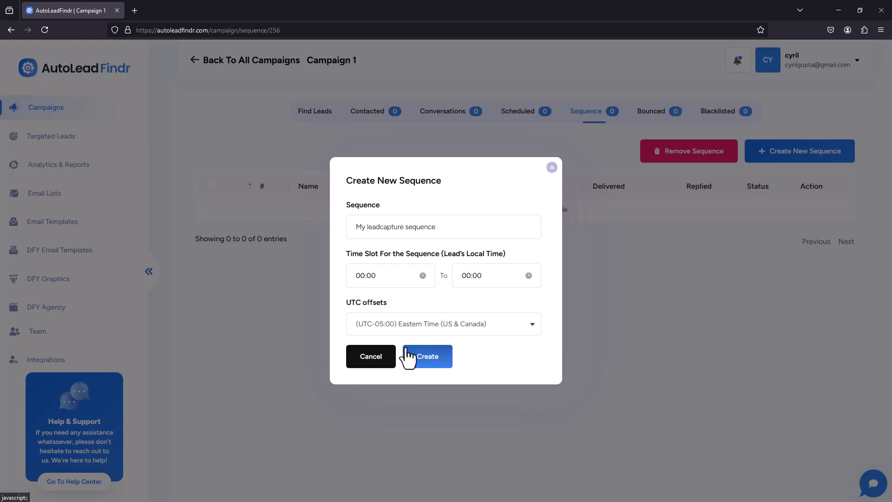
click(409, 361)
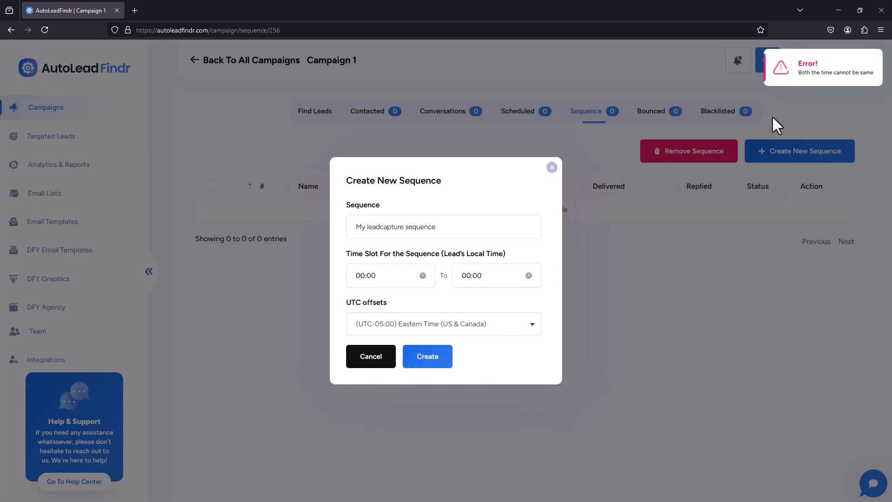
Set the start time to 19:00 and create the sequence.
click(483, 277)
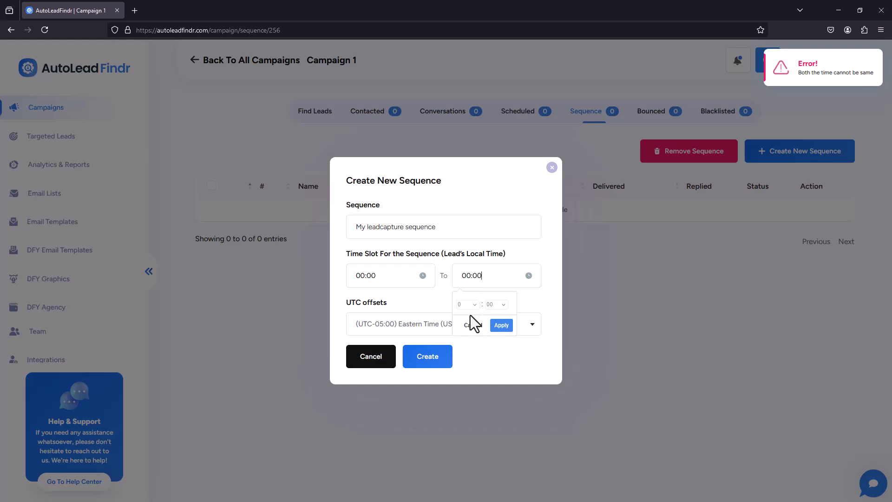
click(368, 277)
click(362, 304)
click(364, 247)
click(395, 325)
click(439, 362)
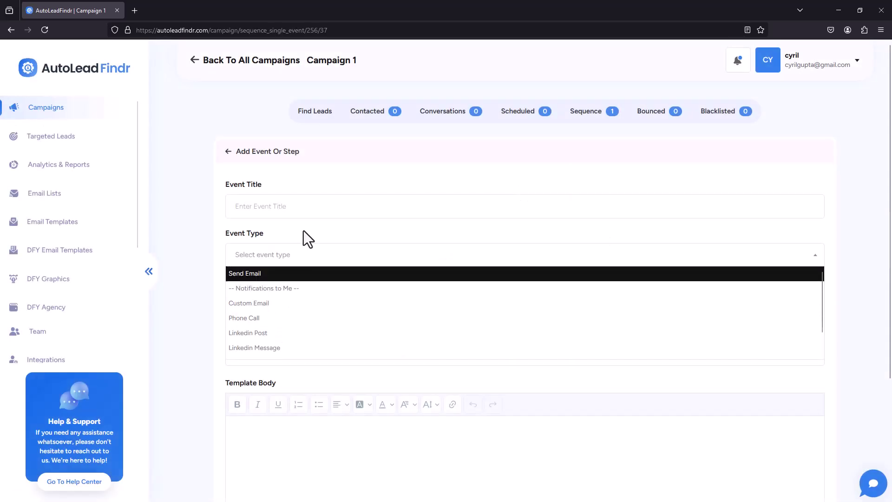
Browse the Event Type options without choosing one, then submit the empty event form, which is rejected.
click(305, 205)
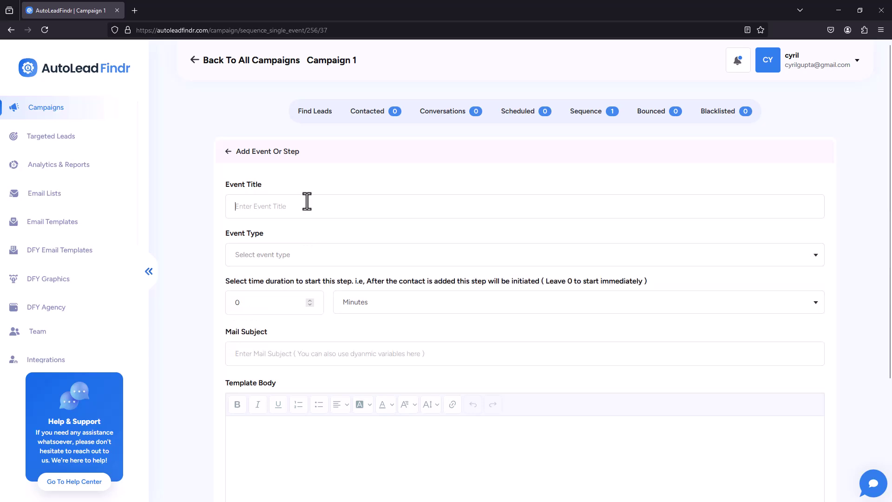
click(299, 260)
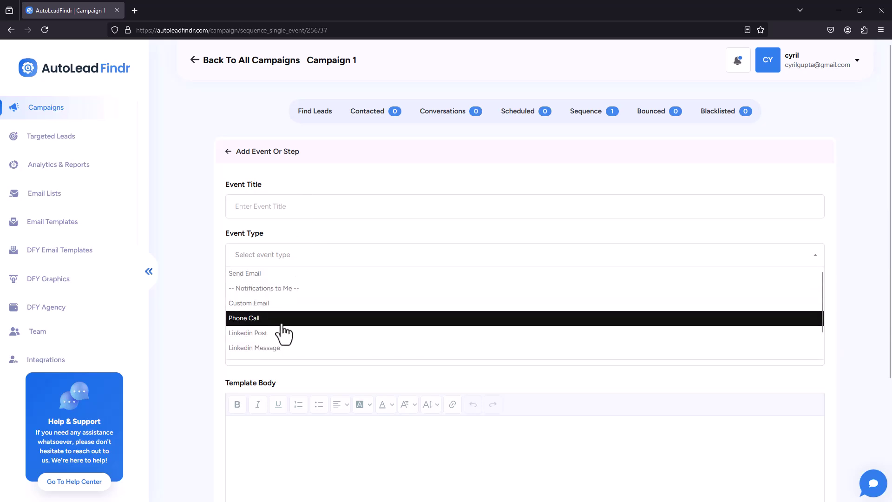
scroll(282, 325, down, 1)
scroll(282, 316, down, 2)
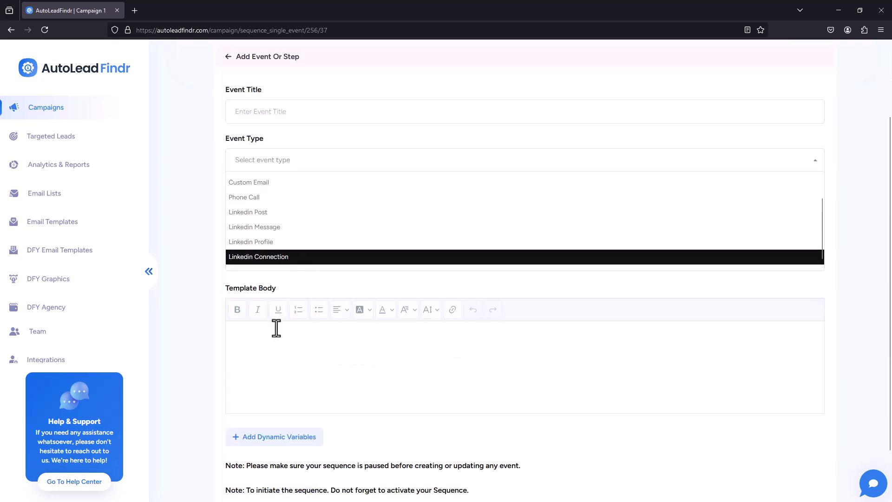
scroll(185, 246, up, 1)
click(186, 247)
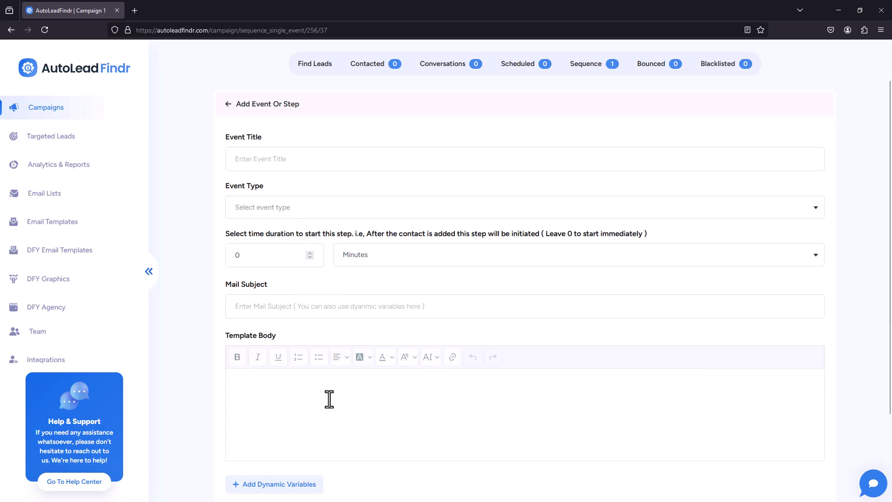
click(315, 389)
scroll(323, 352, down, 4)
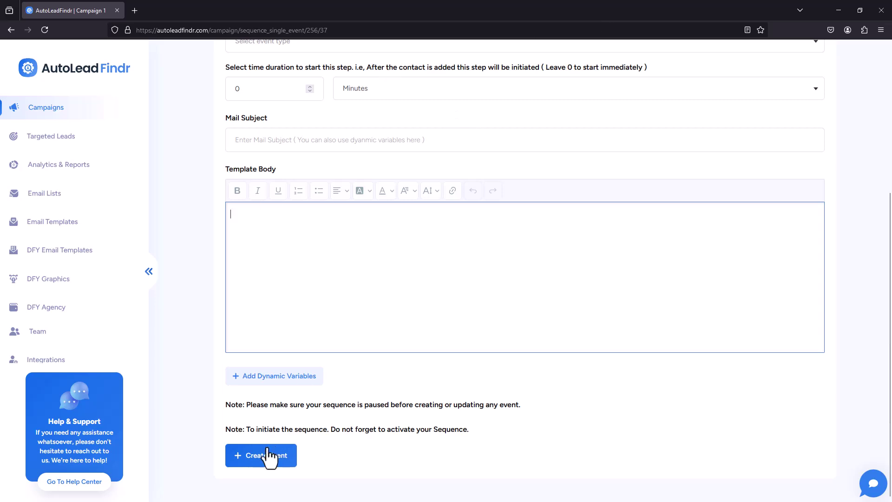
click(269, 458)
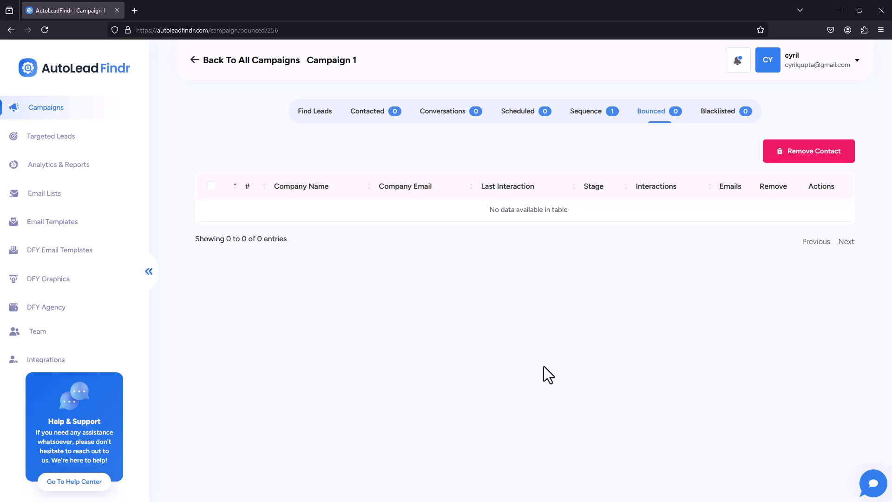
View Campaign 1's empty Blacklisted list, then go to Email Lists.
click(719, 117)
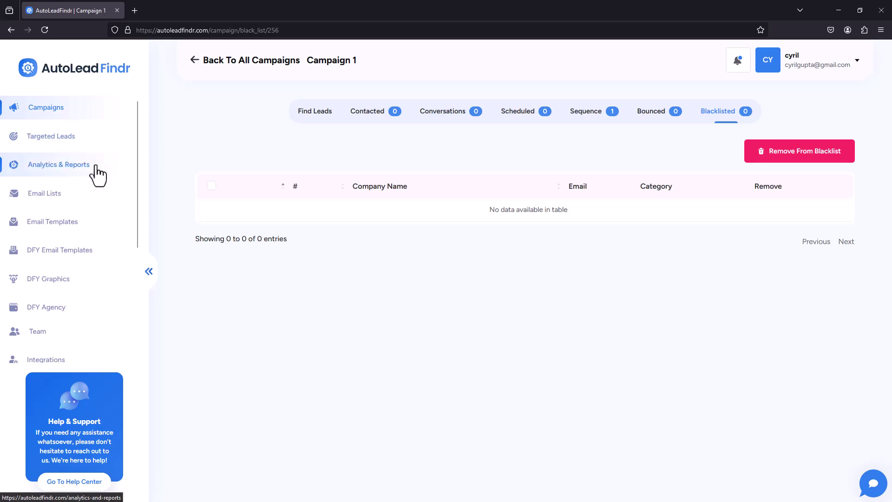
click(86, 206)
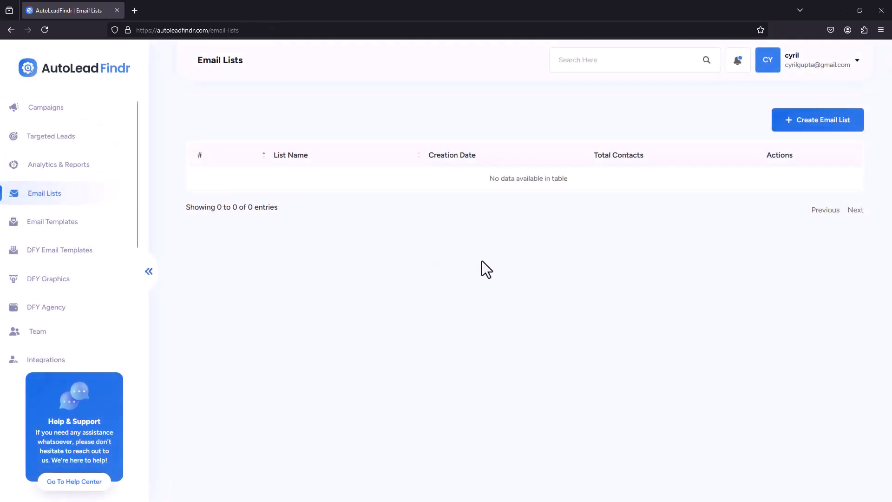
Create the 'My Leads' email list and confirm it has no contacts.
click(816, 129)
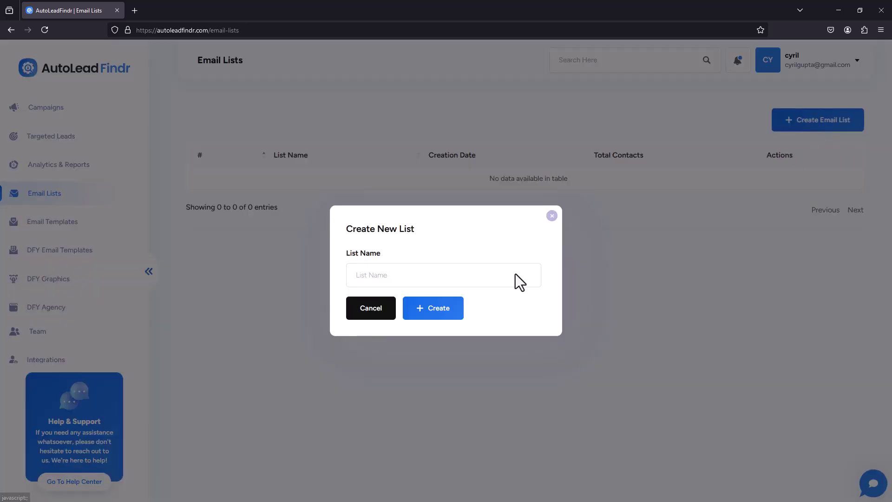
click(392, 283)
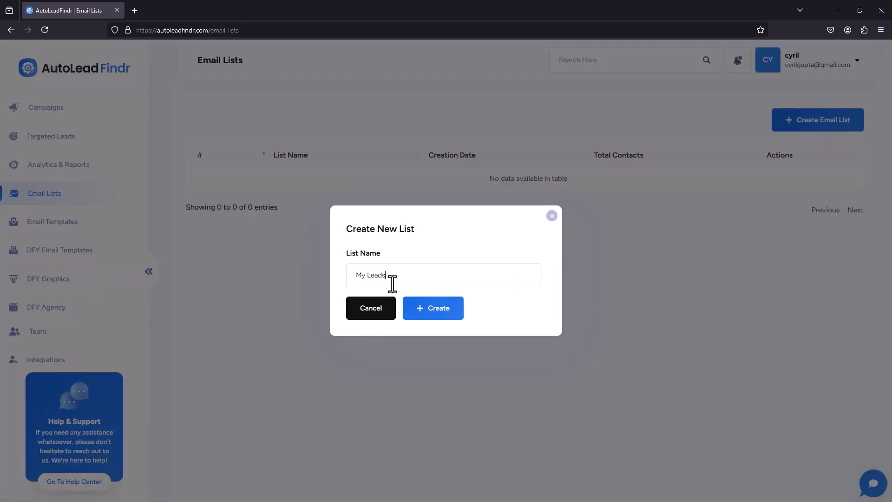
click(408, 316)
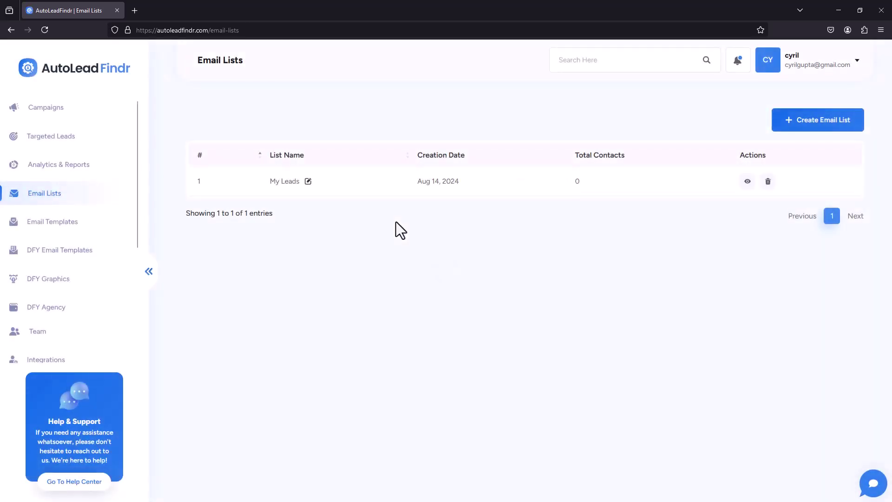
click(746, 179)
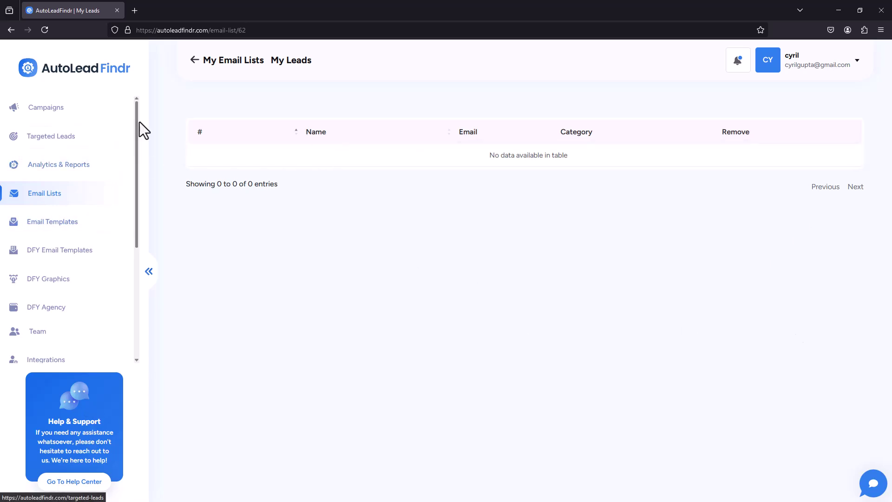
click(201, 61)
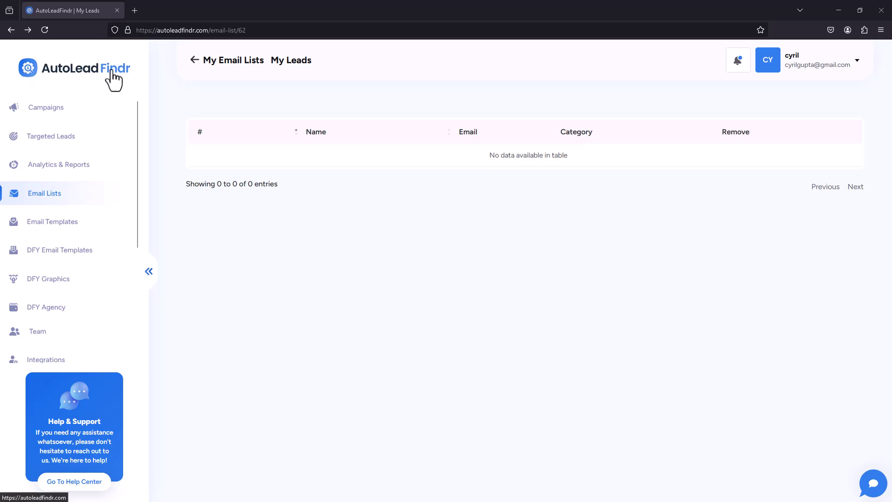
Go back through browser history to Campaign 1's Add Event Or Step form.
right_click(163, 104)
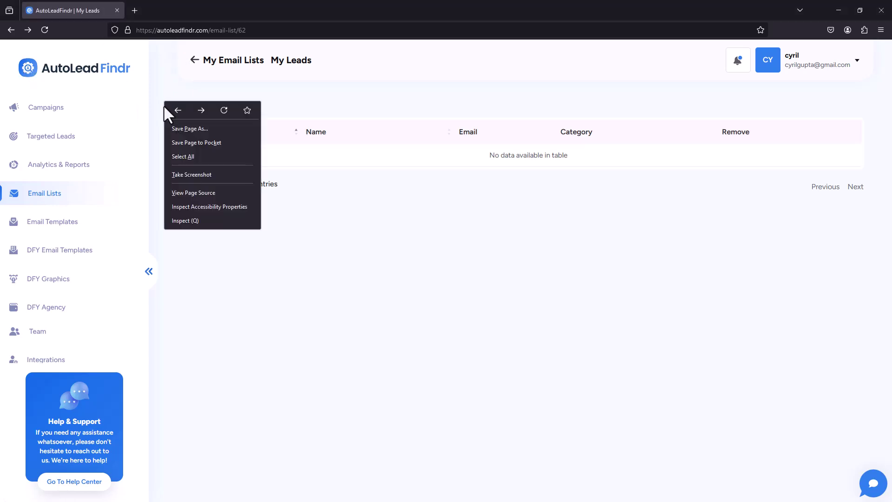
click(171, 106)
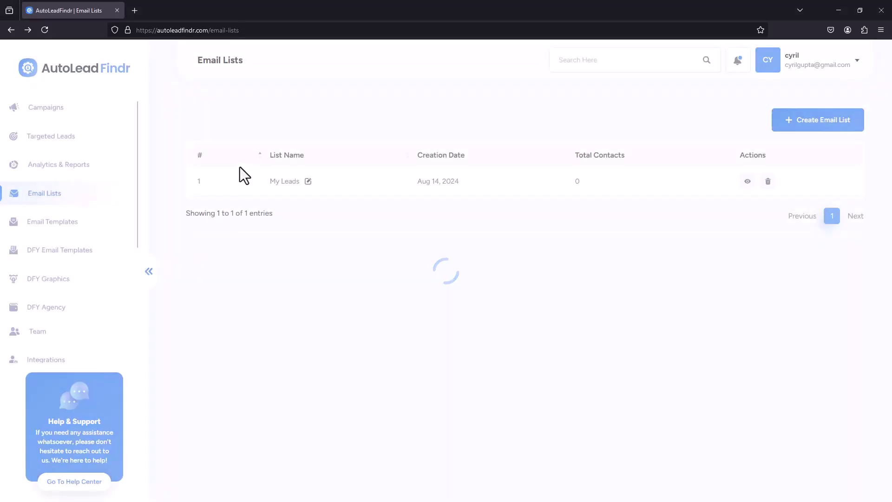
right_click(319, 249)
click(326, 256)
right_click(314, 230)
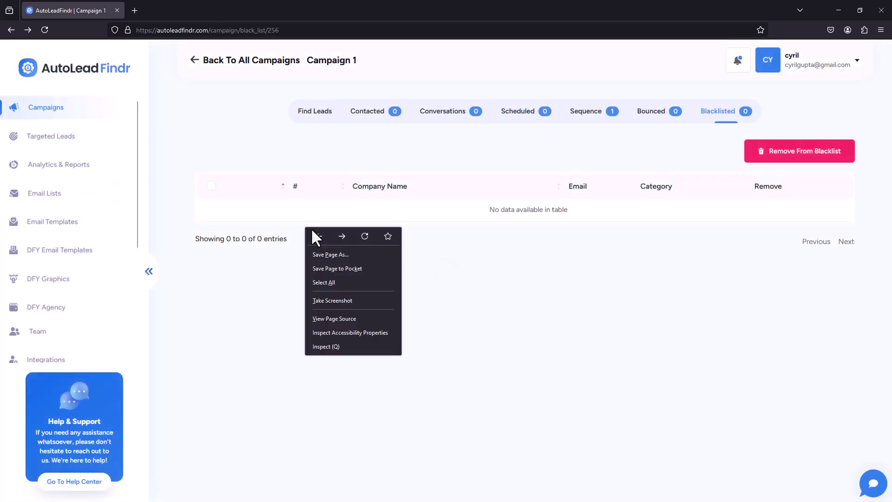
click(316, 233)
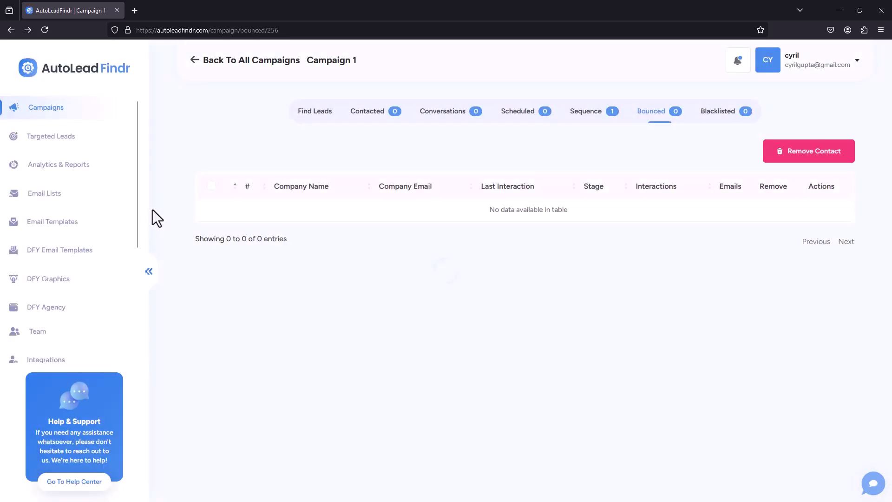
right_click(310, 260)
click(325, 268)
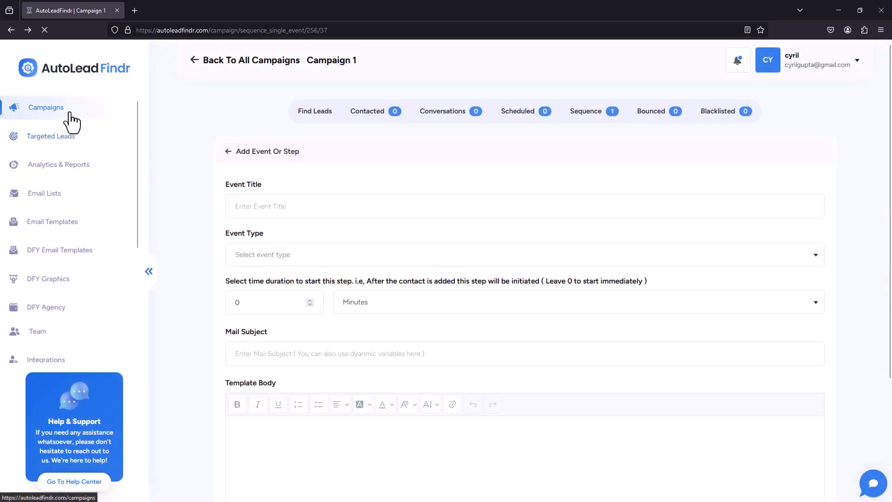
Open Campaign 1's Find Leads and show 100 leads per page.
click(70, 115)
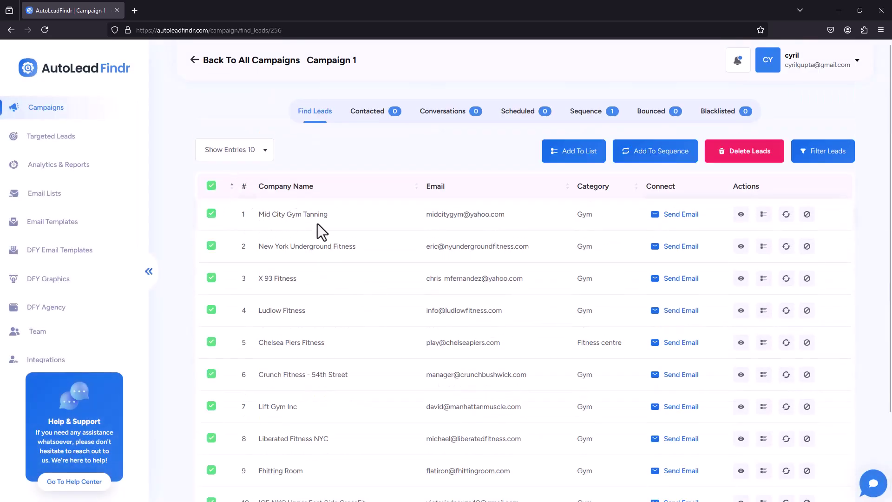
scroll(340, 266, down, 2)
scroll(250, 296, up, 2)
scroll(245, 295, down, 2)
scroll(259, 289, up, 2)
click(264, 153)
click(261, 213)
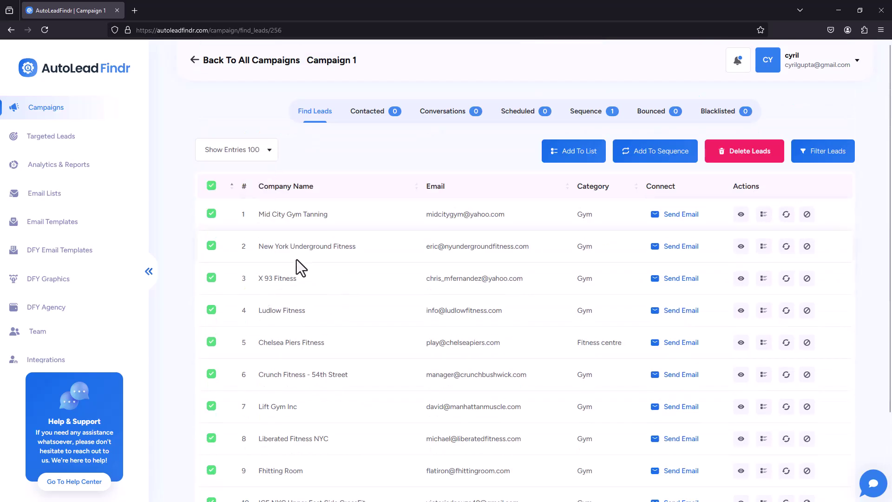
middle_click(347, 234)
scroll(374, 180, up, 10)
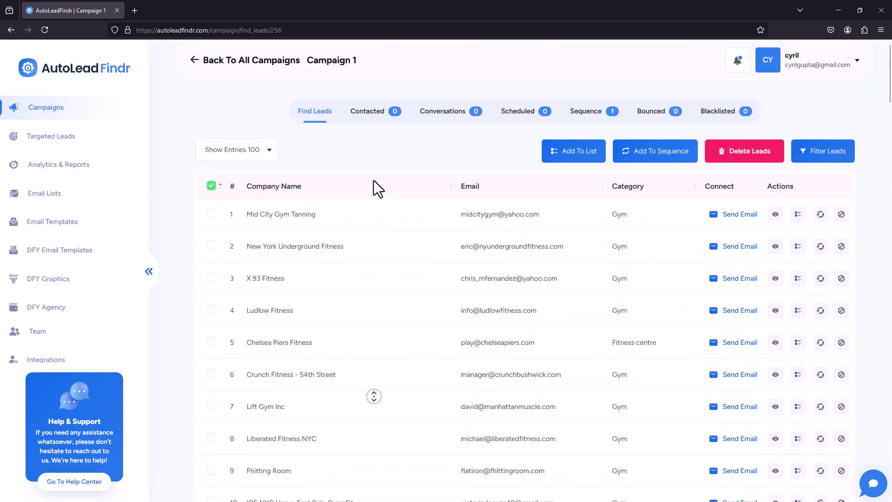
Select all leads and add them to the My Leads email list.
click(211, 186)
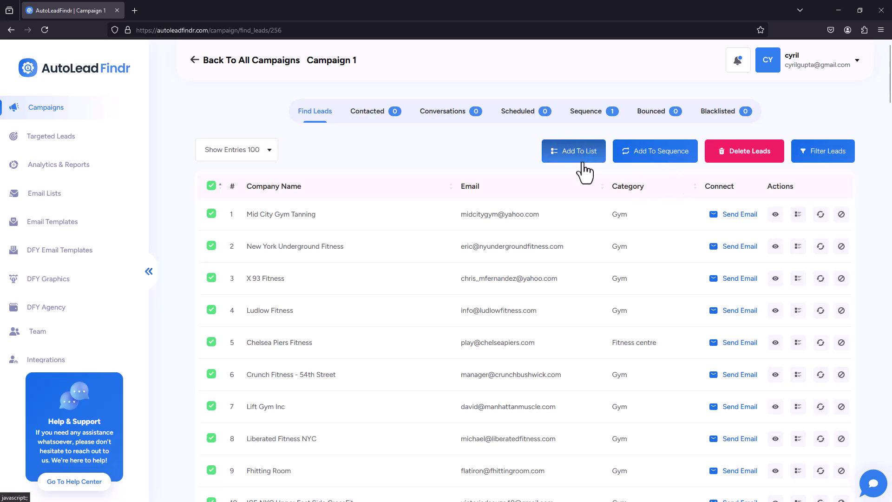
click(562, 158)
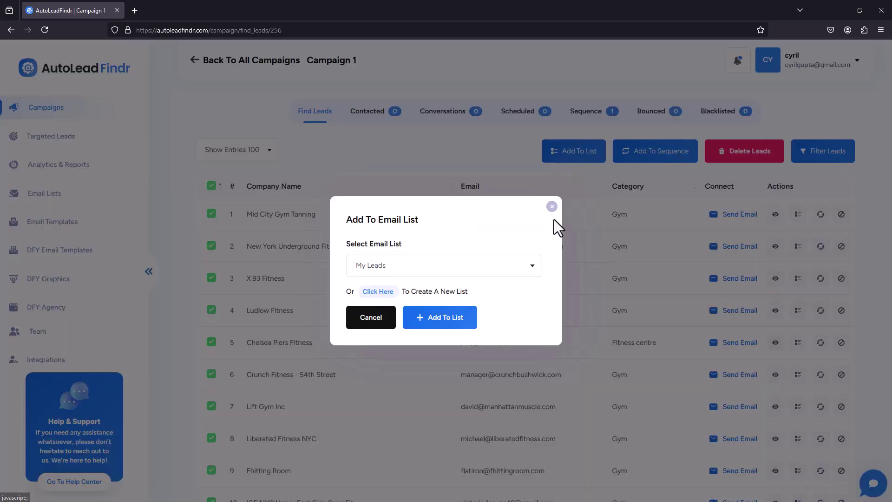
click(455, 275)
click(419, 320)
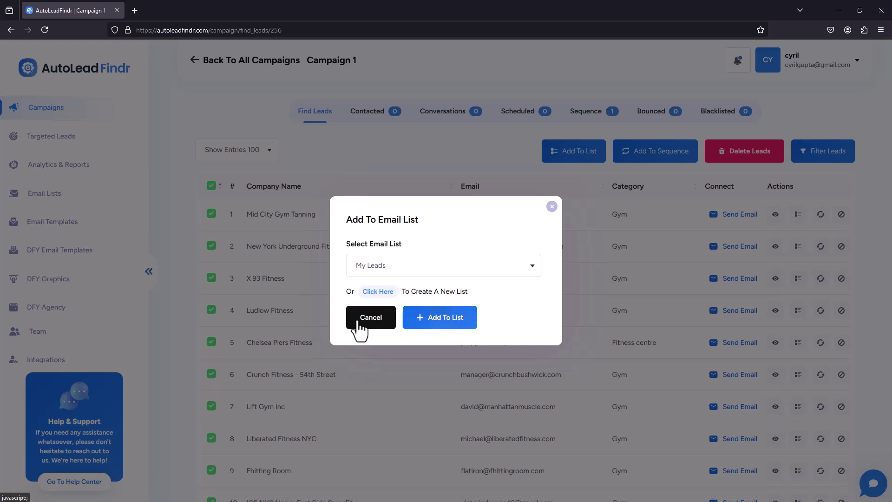
click(471, 325)
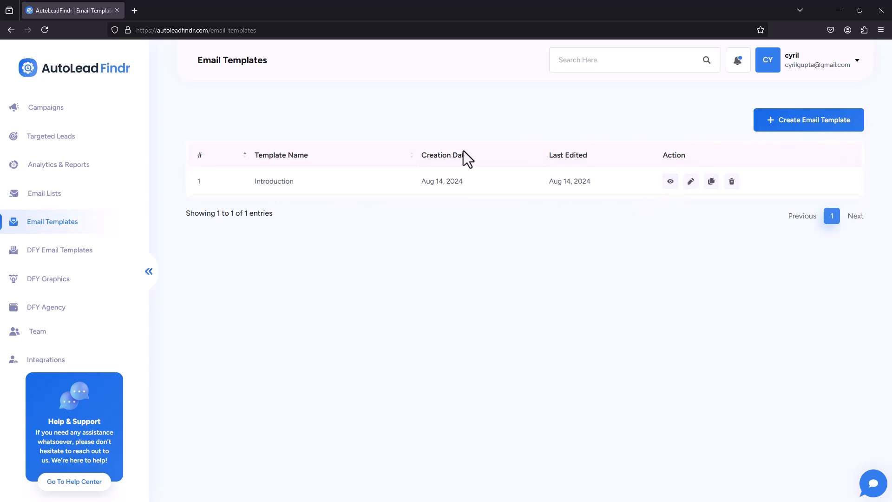
Copy The "break up" email from DFY Email Templates into your own templates.
click(74, 256)
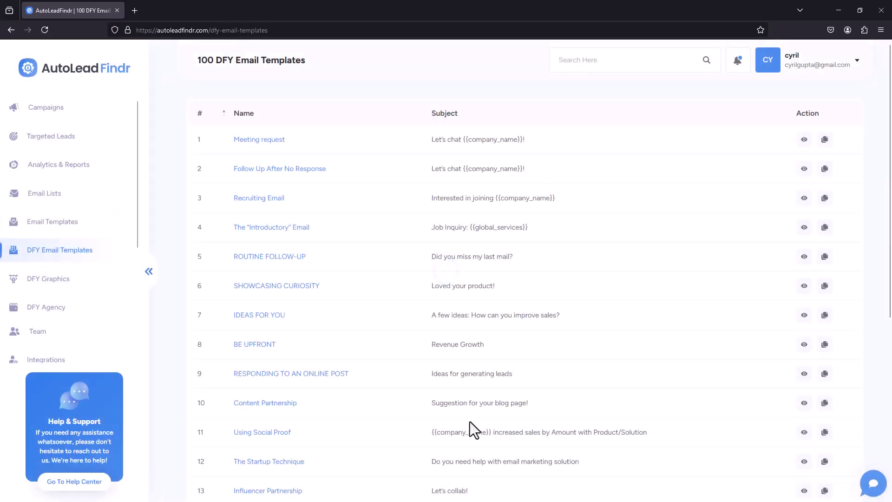
scroll(479, 227, down, 5)
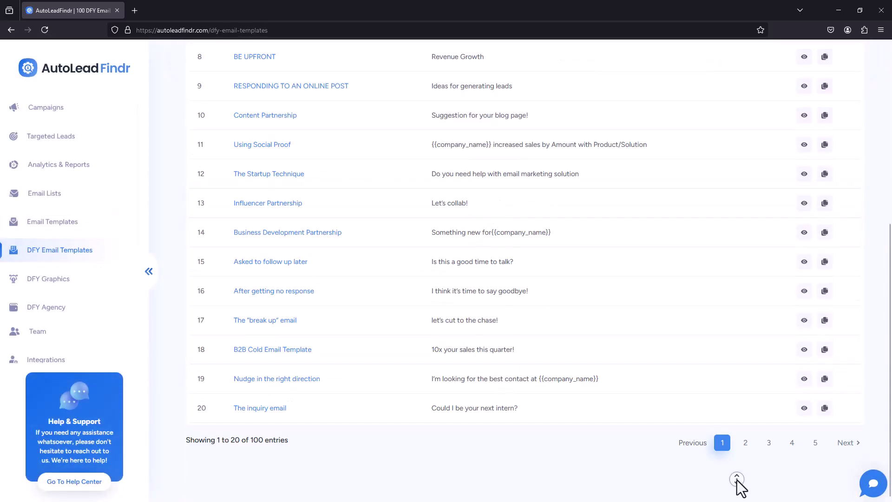
scroll(656, 404, up, 3)
scroll(657, 404, down, 3)
drag(222, 440, 342, 444)
click(343, 444)
middle_click(519, 304)
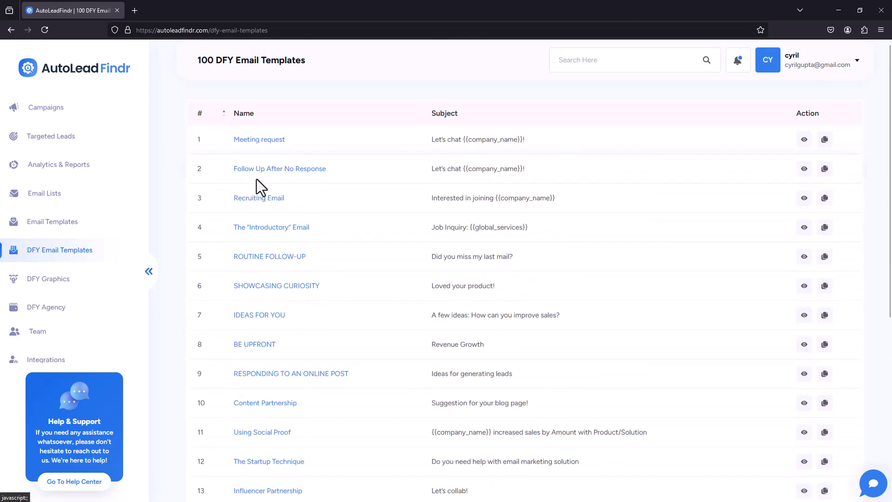
scroll(275, 224, down, 5)
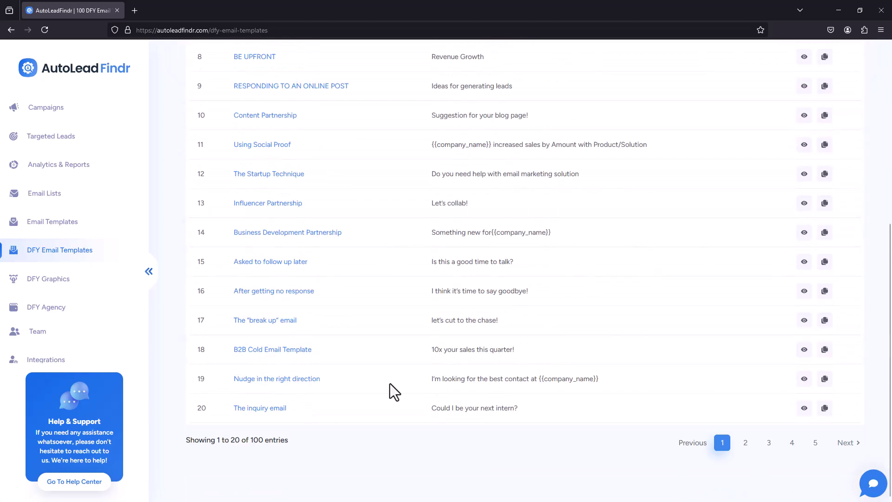
click(824, 320)
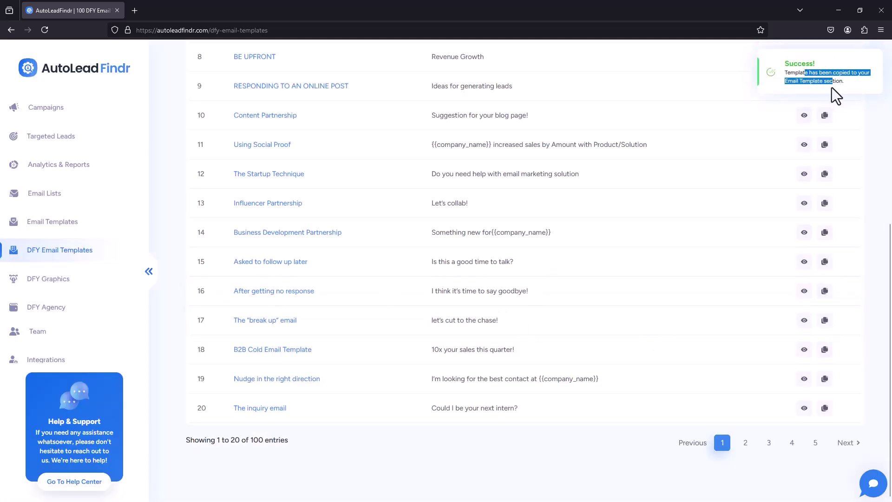
Check Email Templates for the copied template, then go to DFY Graphics.
click(24, 224)
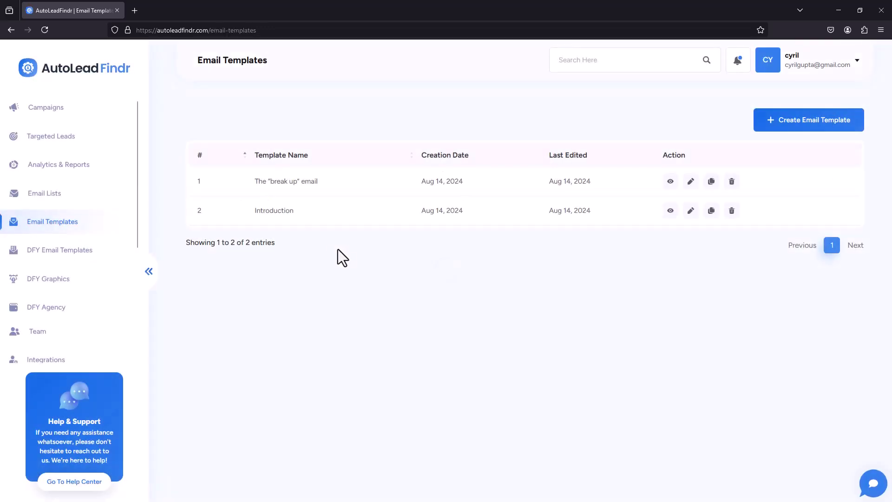
drag(272, 195, 457, 226)
click(457, 226)
click(40, 286)
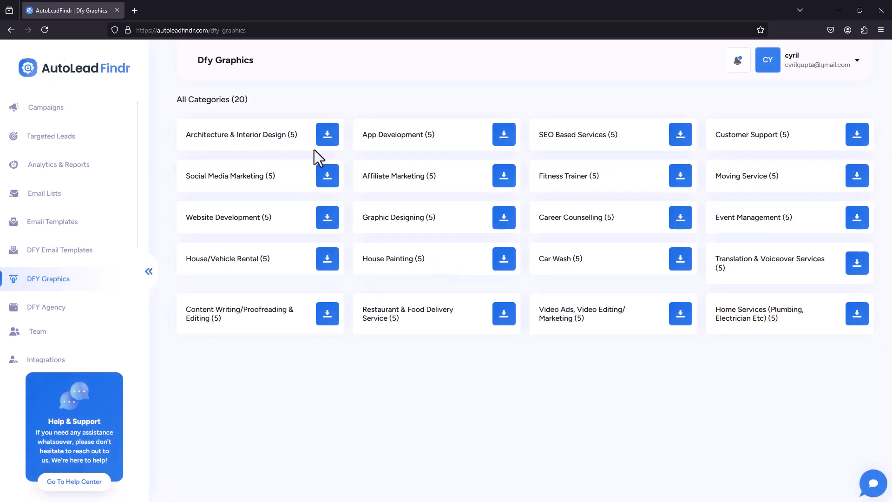
Select some text on the DFY page, then clear the stray selection.
drag(342, 148, 475, 172)
drag(599, 176, 584, 186)
click(648, 197)
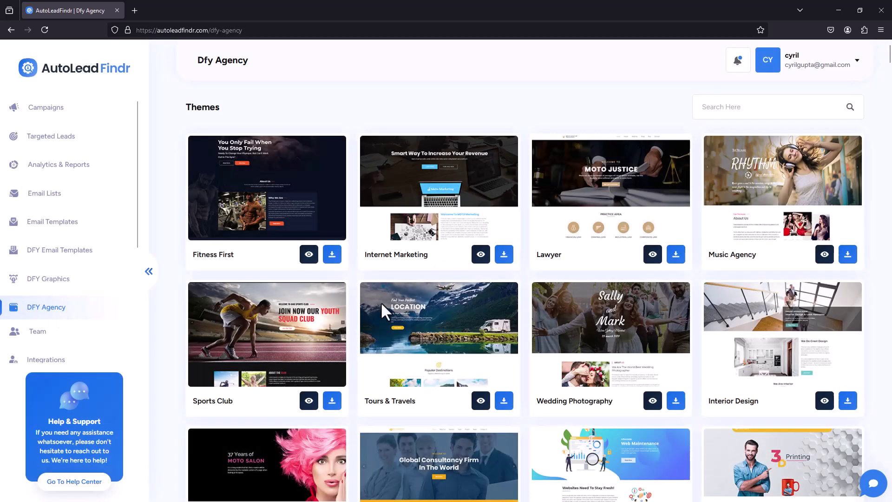
Scroll down the DFY Agency themes grid, highlighting the Bee Keeping theme title along the way.
scroll(153, 281, down, 3)
scroll(356, 311, down, 9)
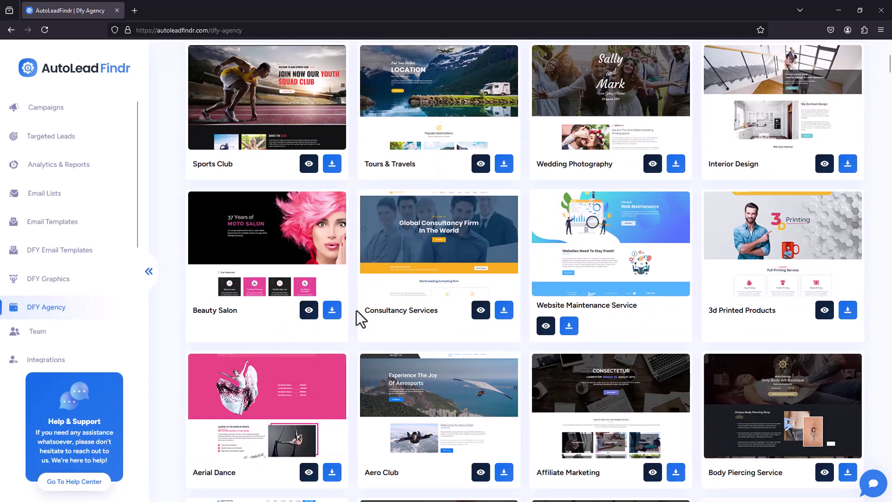
scroll(358, 310, down, 20)
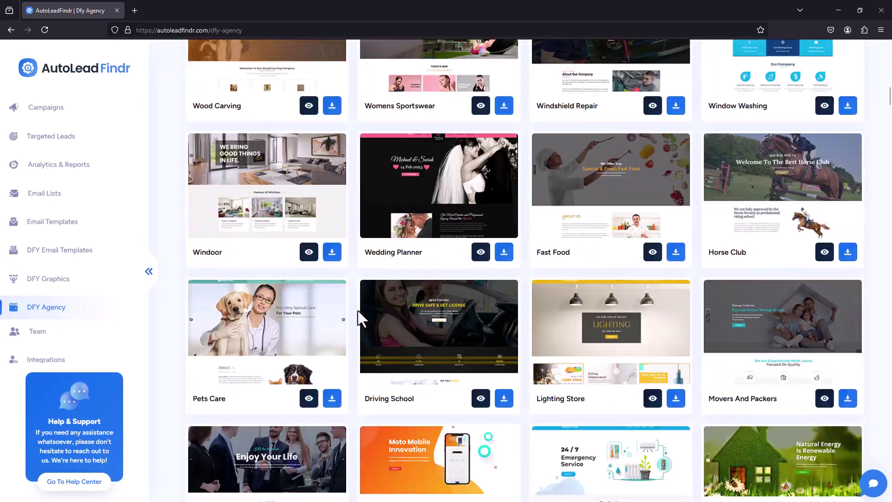
scroll(425, 307, down, 4)
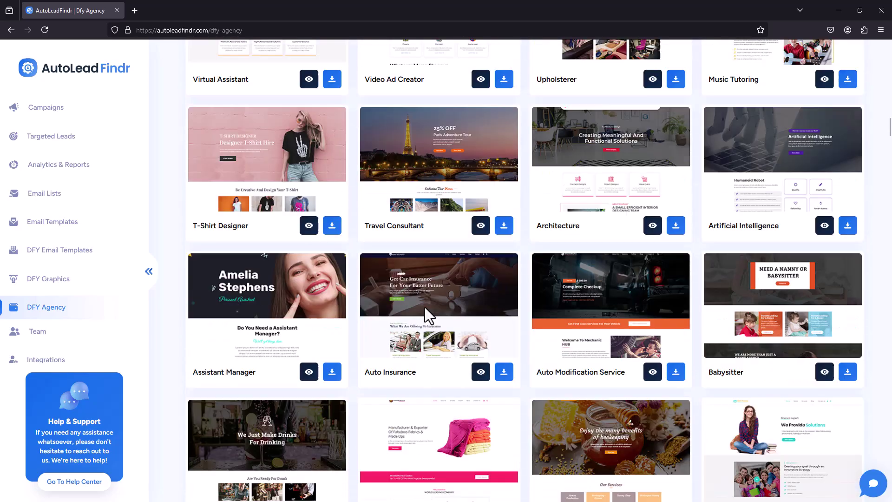
scroll(424, 308, down, 4)
drag(536, 281, 594, 293)
click(593, 293)
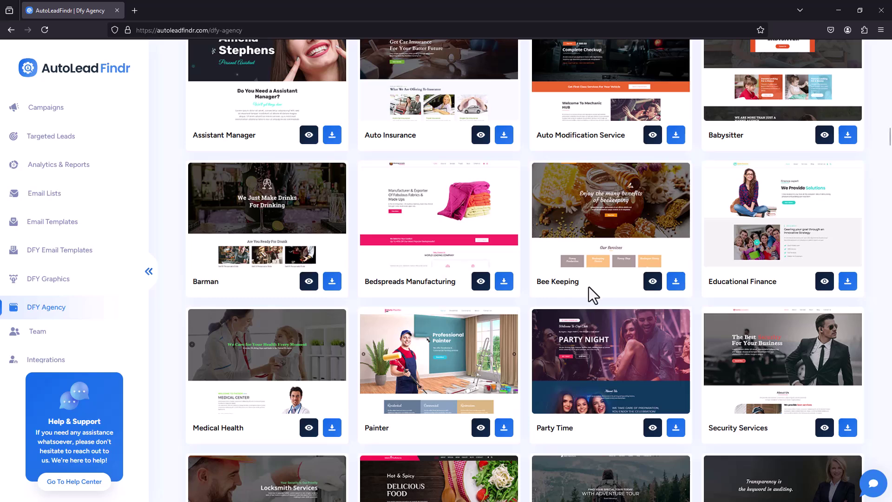
drag(589, 288, 534, 288)
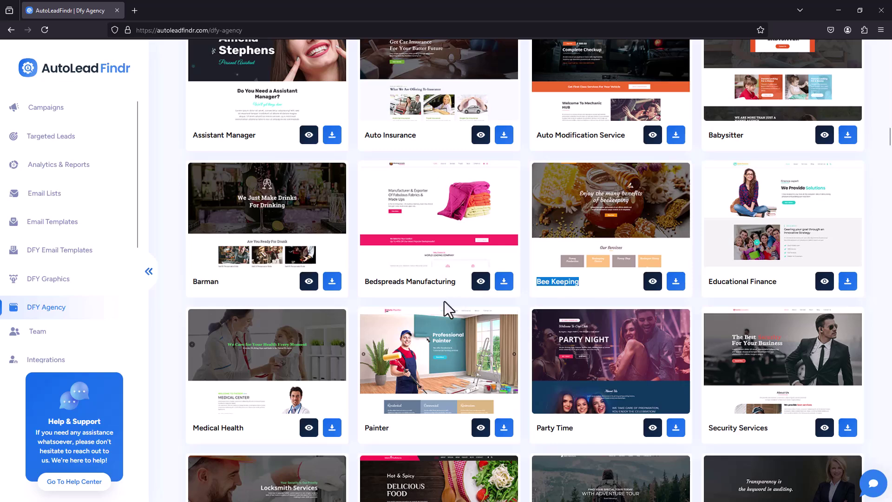
scroll(347, 233, down, 1)
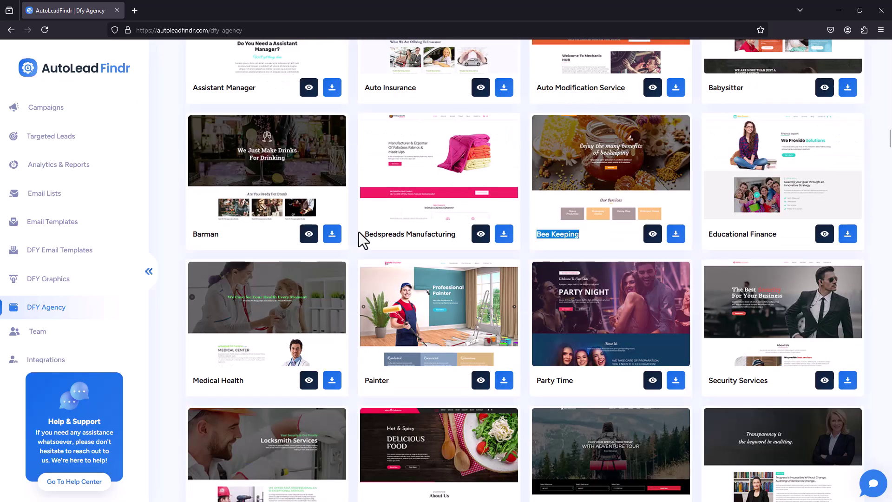
scroll(358, 232, down, 5)
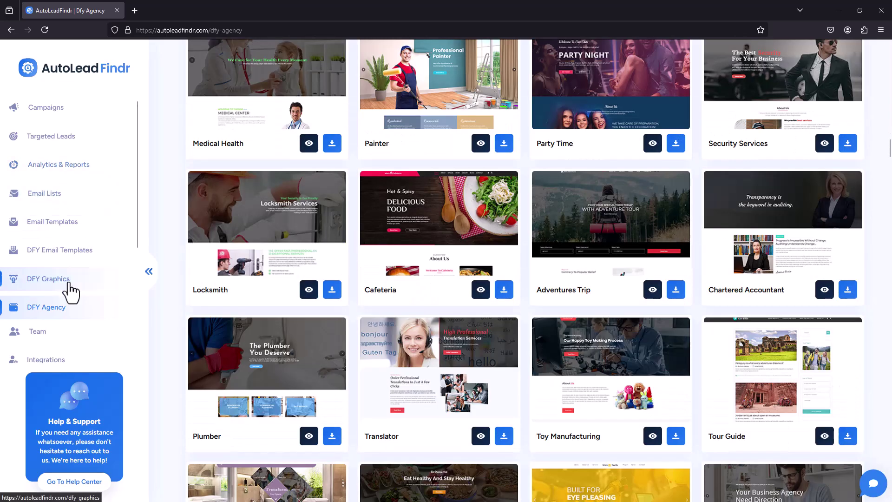
Check the empty team members page, cancel a new member form, then go to Integrations.
click(31, 330)
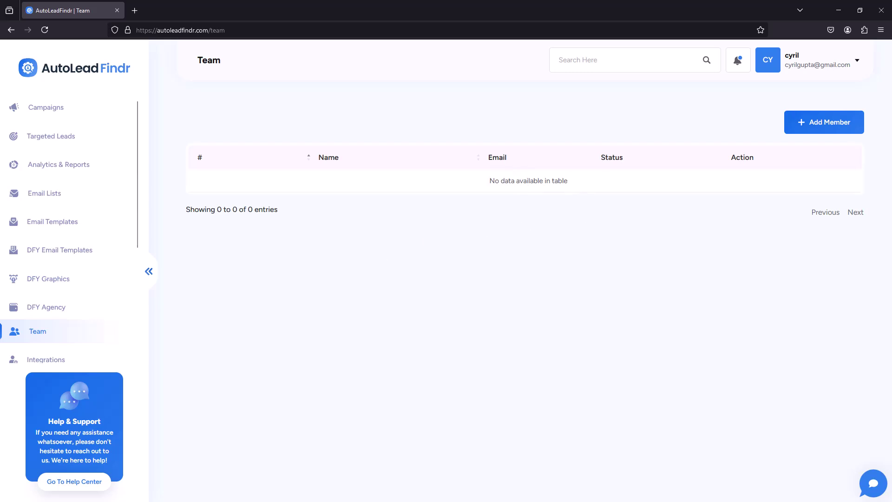
click(831, 127)
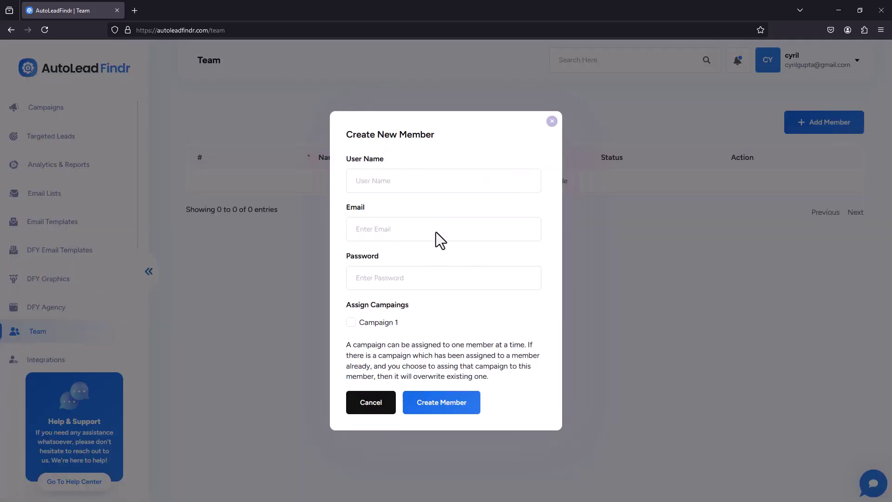
click(391, 412)
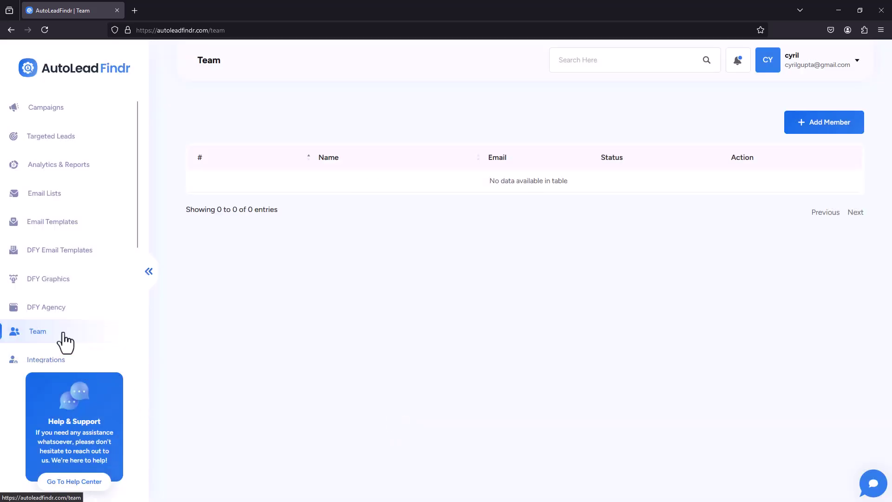
scroll(70, 316, down, 4)
click(46, 186)
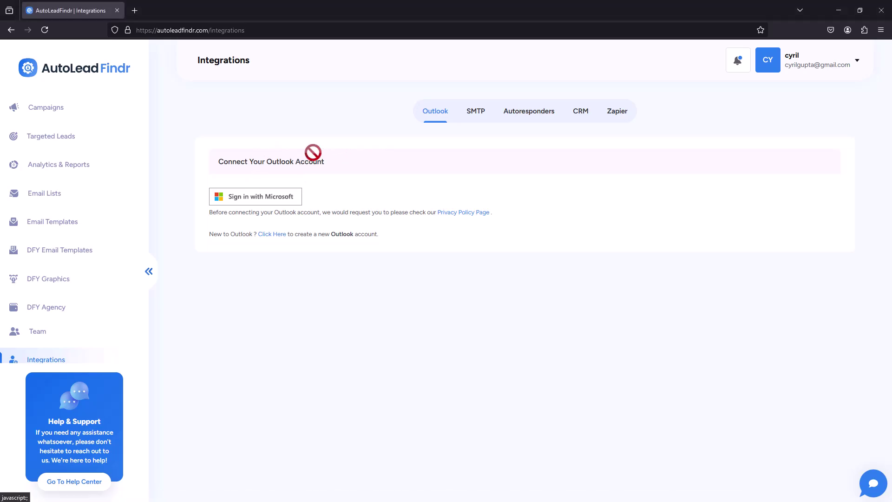
Review the SMTP, Autoresponders, CRM and Zapier integration tabs, briefly highlighting the Zapier API key.
click(473, 116)
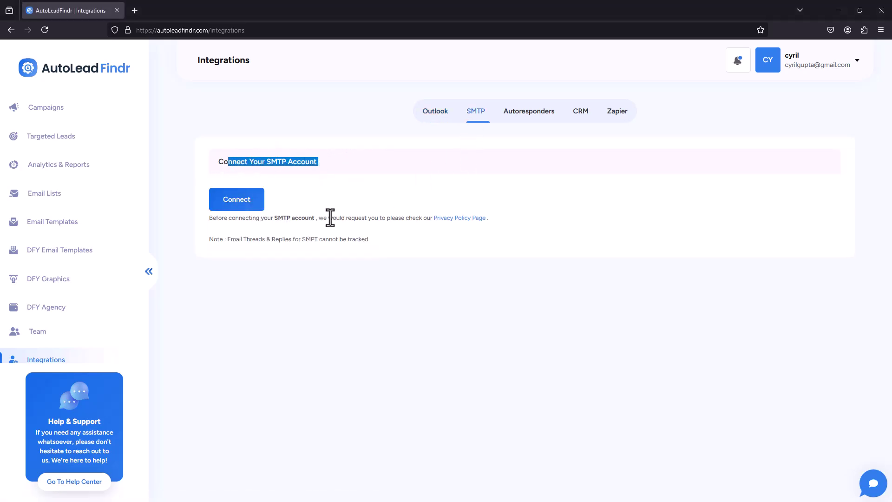
click(320, 182)
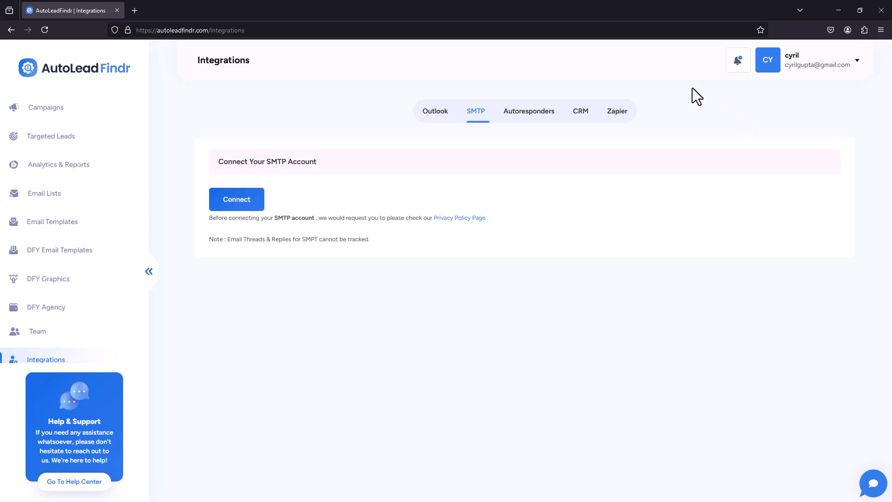
click(527, 112)
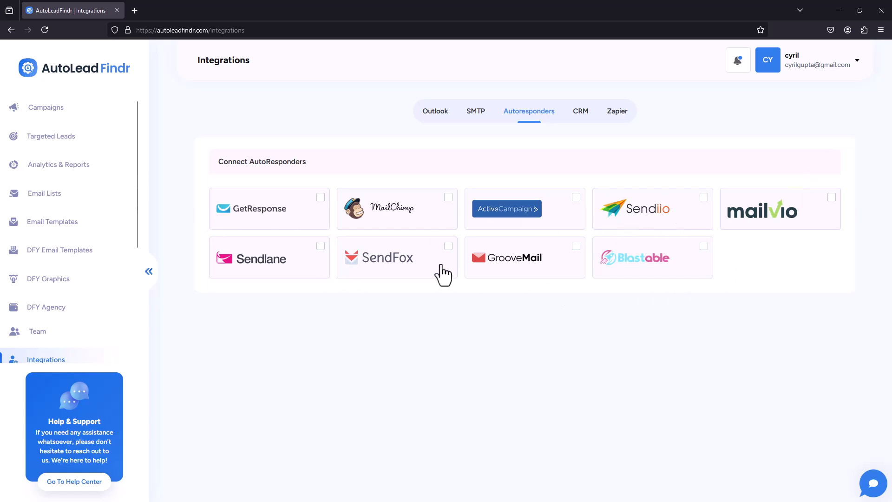
click(581, 122)
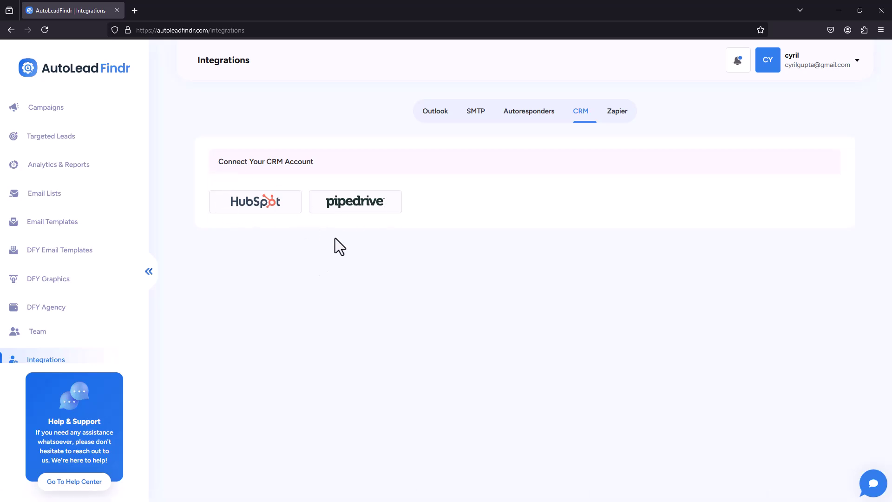
click(609, 125)
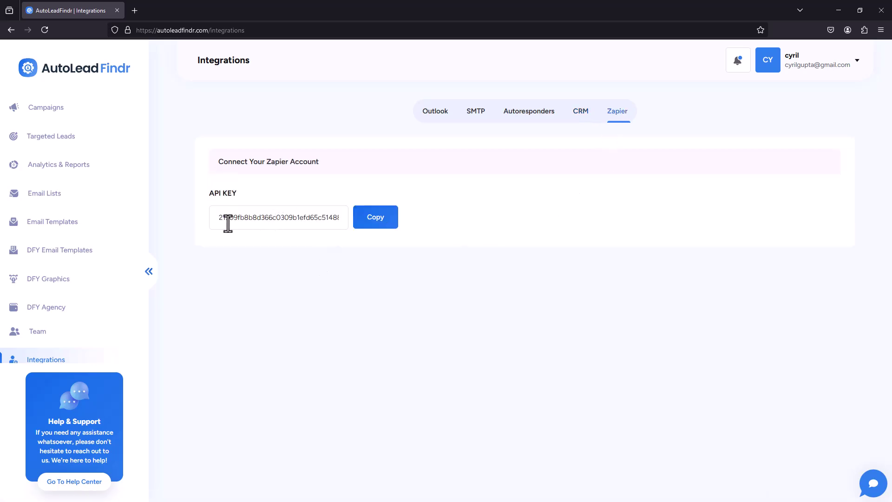
drag(227, 223, 367, 216)
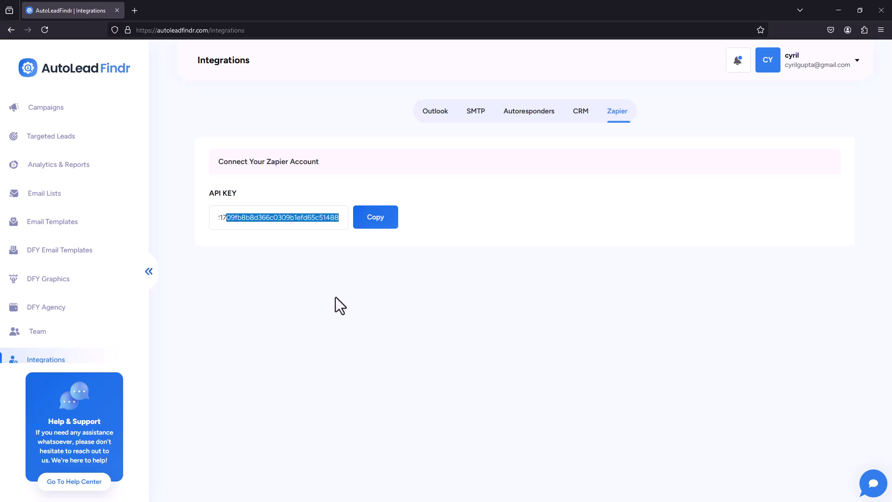
click(487, 322)
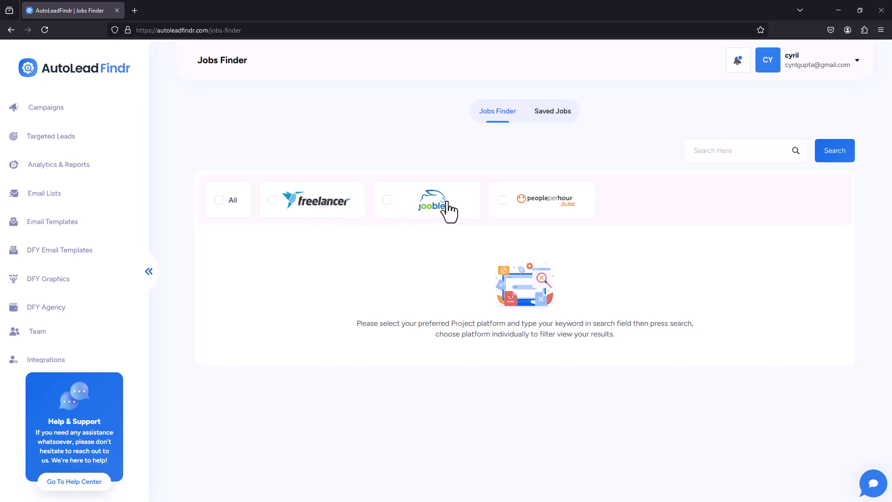
Scroll the sidebar past Jobs Finder and open Account & Settings with its Personal Details form.
scroll(66, 299, down, 4)
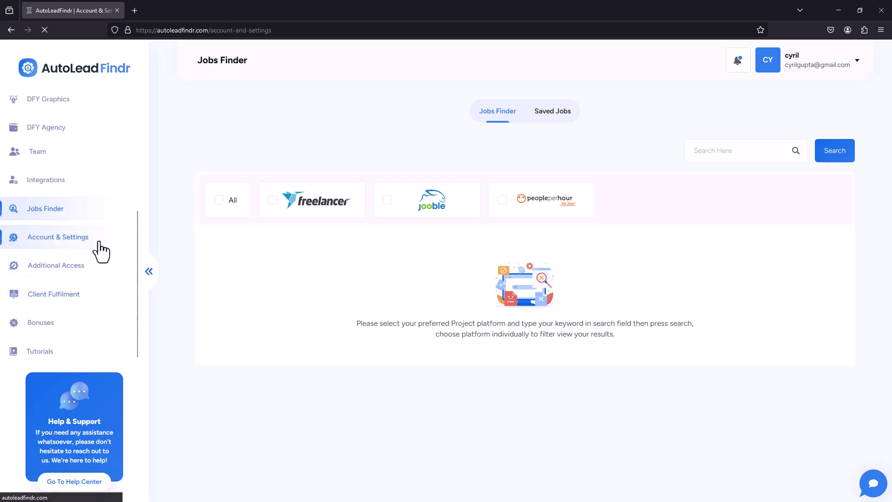
click(98, 247)
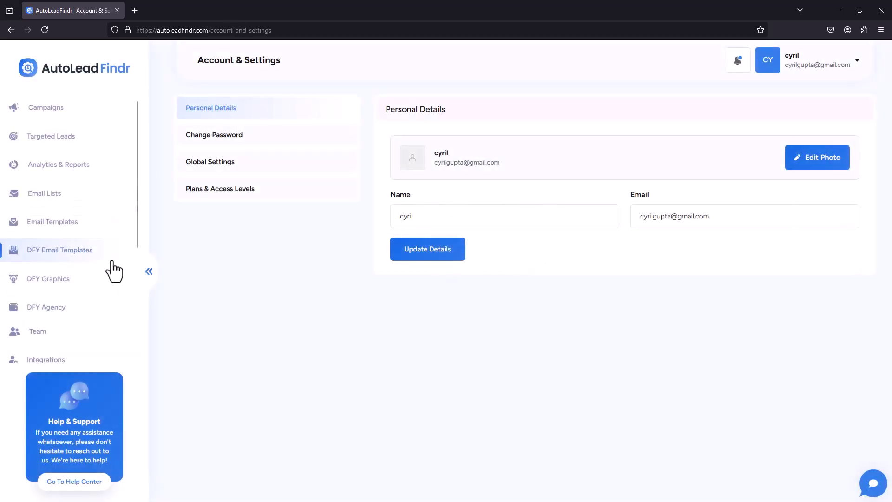
scroll(88, 267, down, 3)
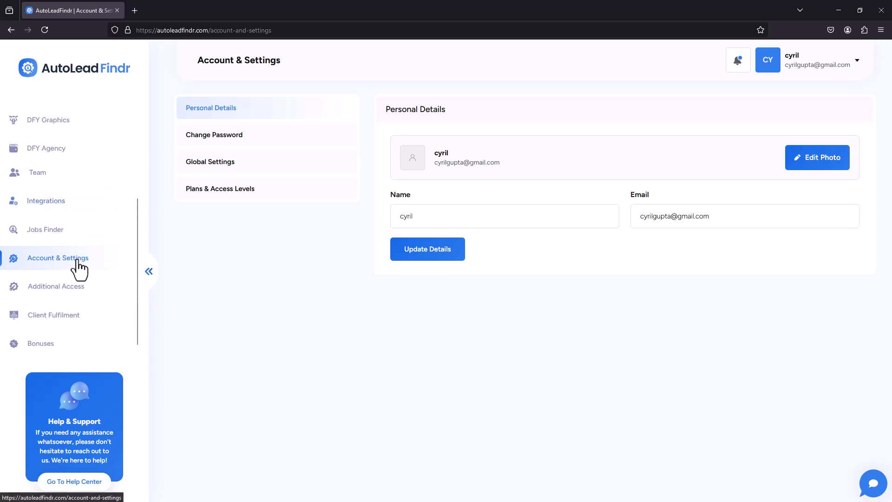
Open the Additional Access page from the sidebar.
click(93, 297)
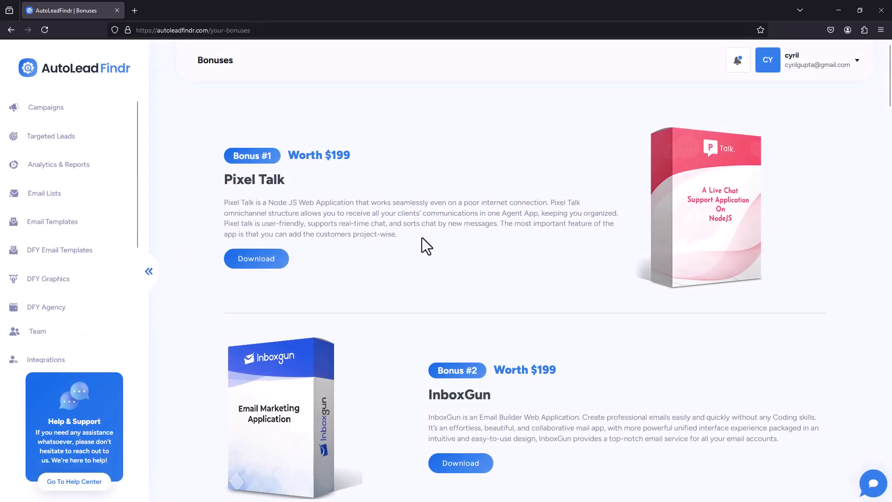
Scroll down through the bonus apps from Pixel Talk to the last one, Caferia.
scroll(424, 235, down, 10)
scroll(424, 236, down, 4)
scroll(423, 235, down, 12)
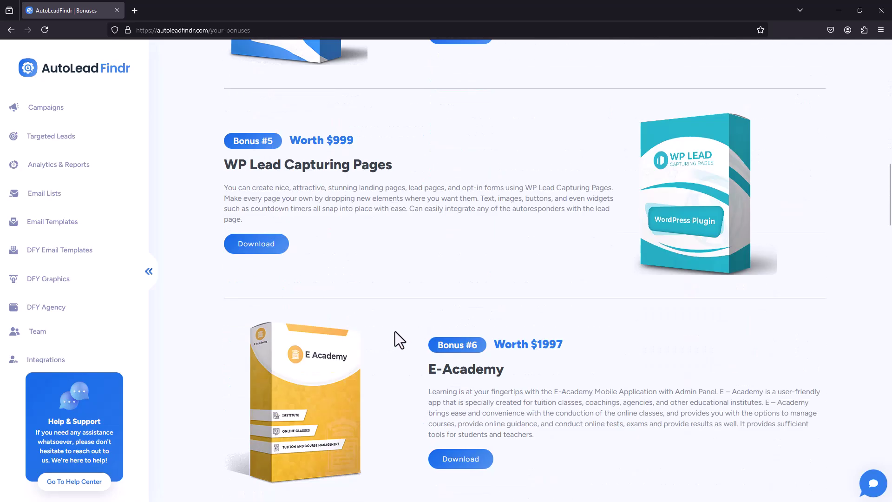
scroll(431, 361, down, 7)
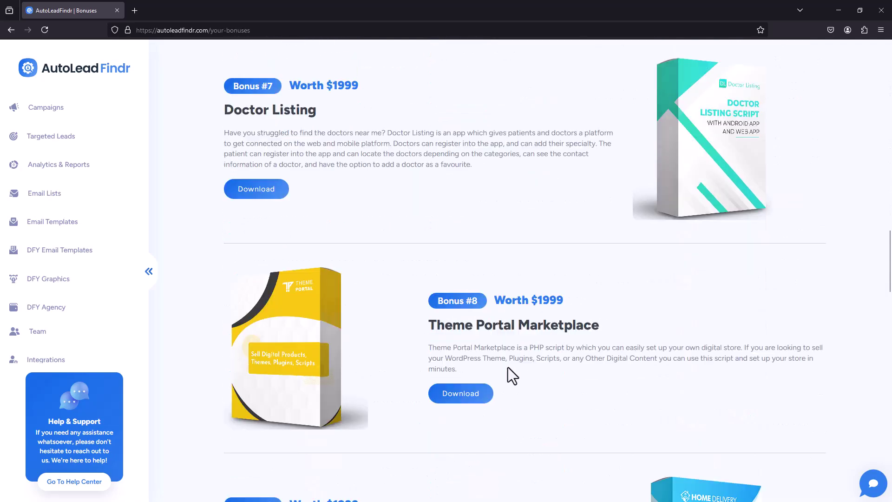
scroll(302, 348, down, 4)
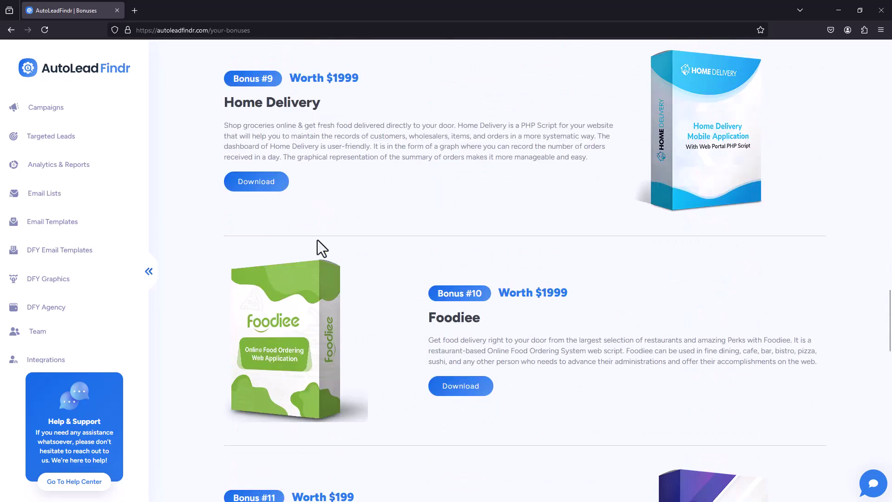
drag(383, 136, 519, 159)
click(519, 159)
scroll(467, 259, down, 14)
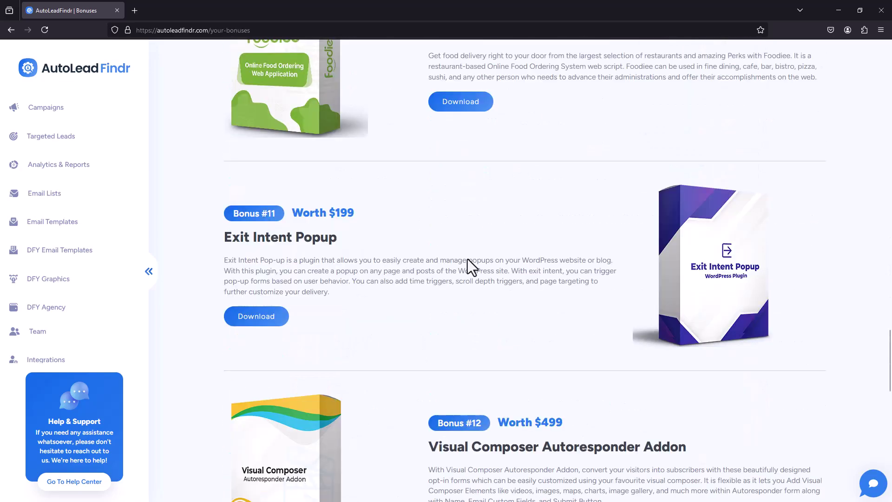
scroll(358, 271, down, 8)
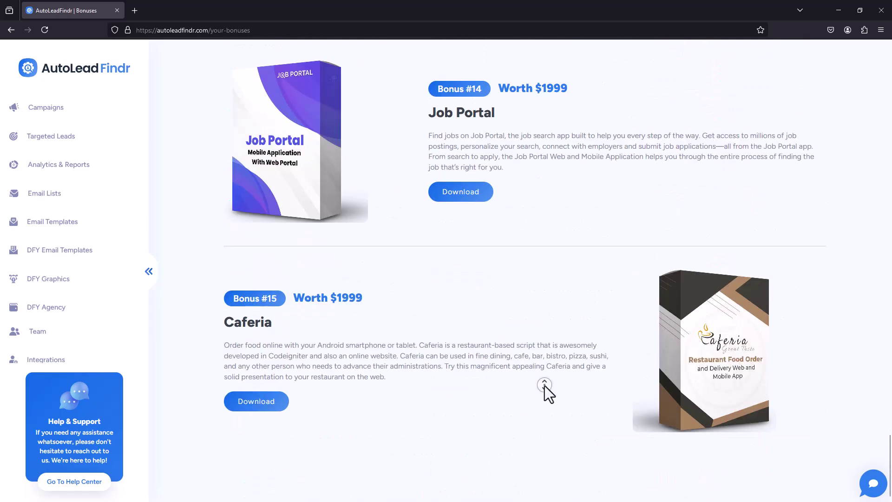
Autoscroll back up until the first bonus, Pixel Talk, is in view again.
middle_click(544, 384)
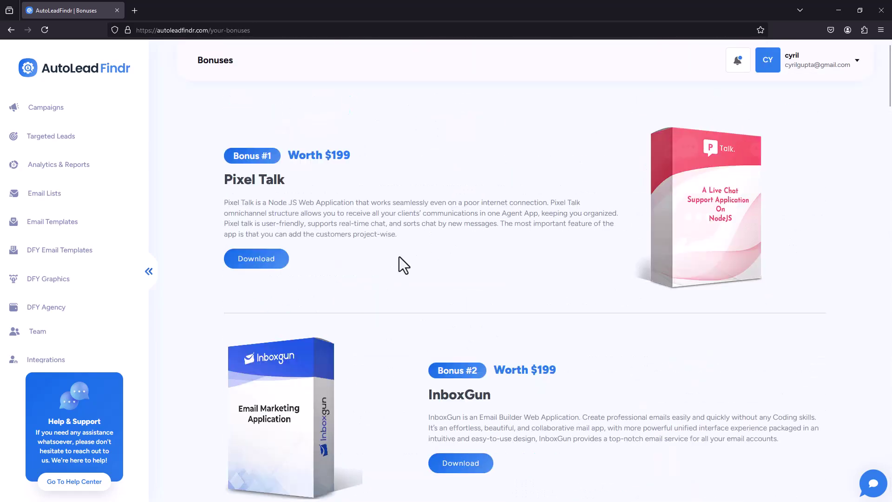
scroll(92, 195, down, 8)
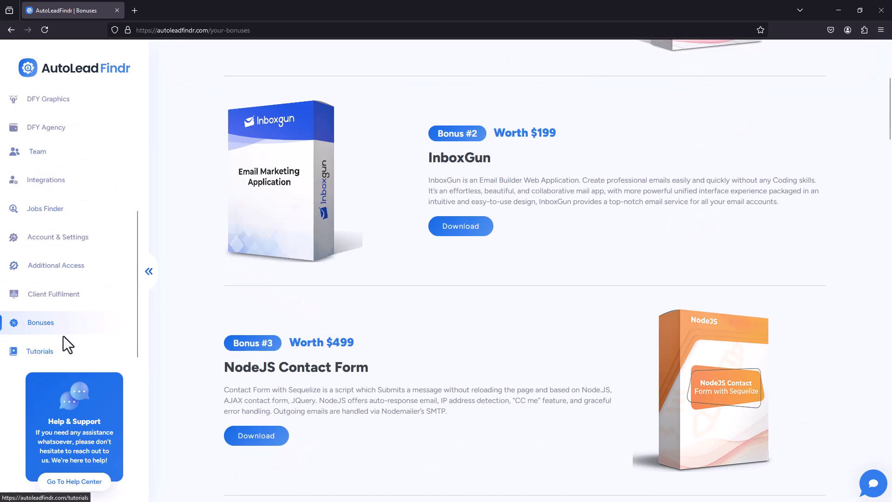
scroll(404, 364, down, 3)
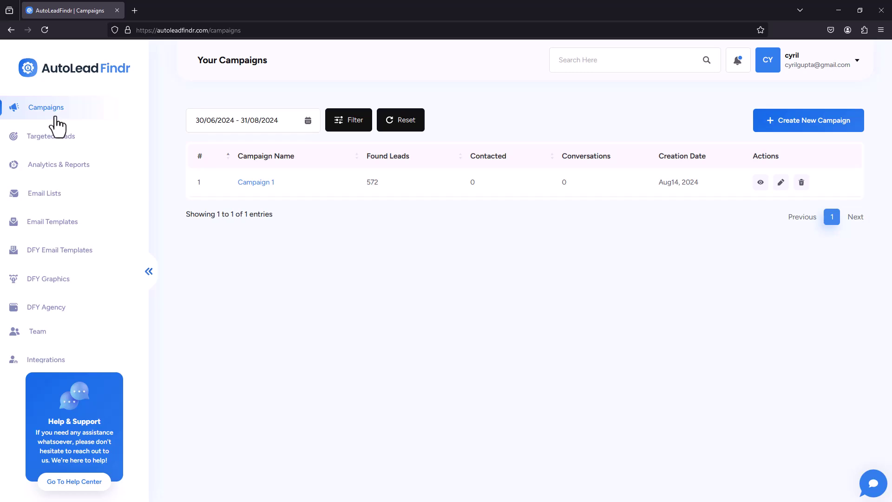
key(ctrl+t)
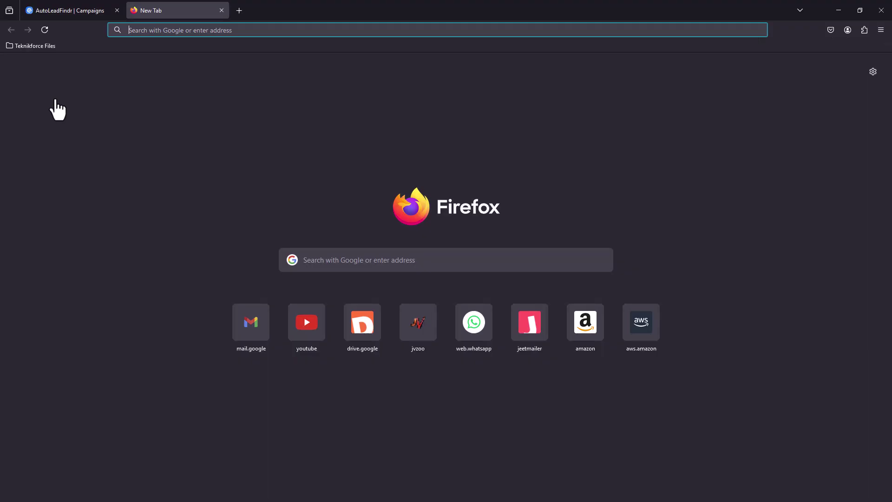
text(t)
key(BackSpace)
key(BackSpace)
text(risewithforce.com/)
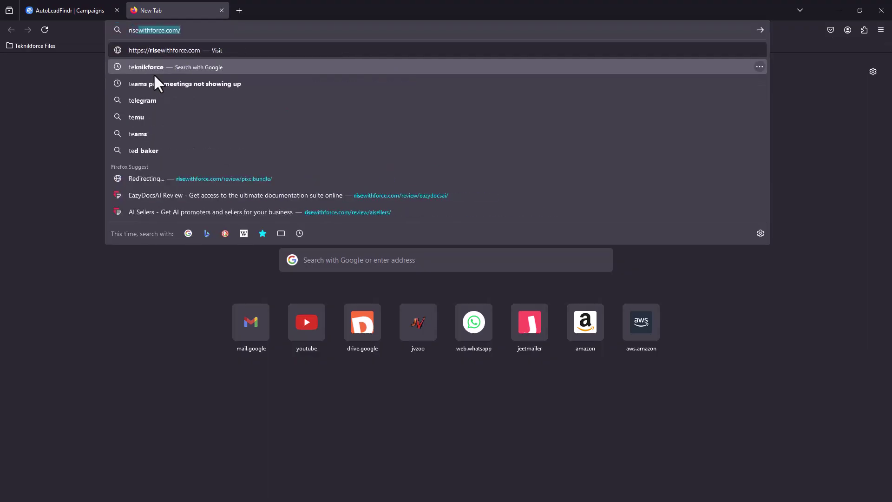
key(End)
text(rei)
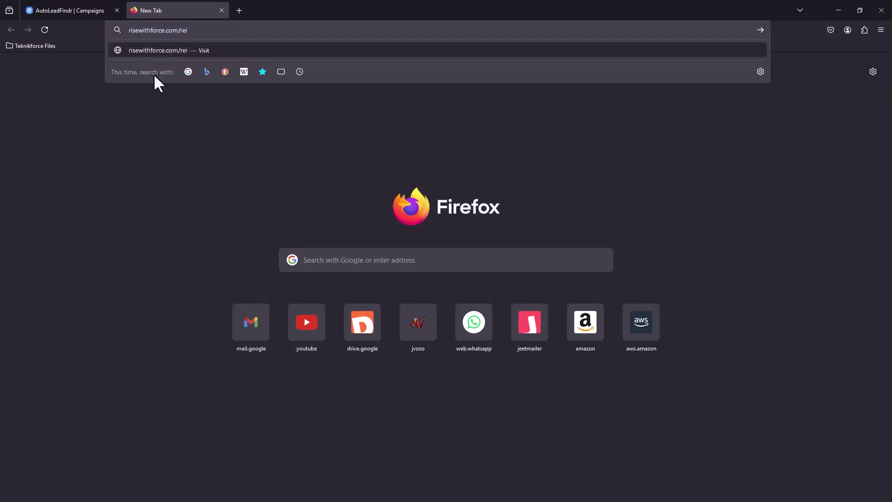
key(BackSpace)
text(view/a)
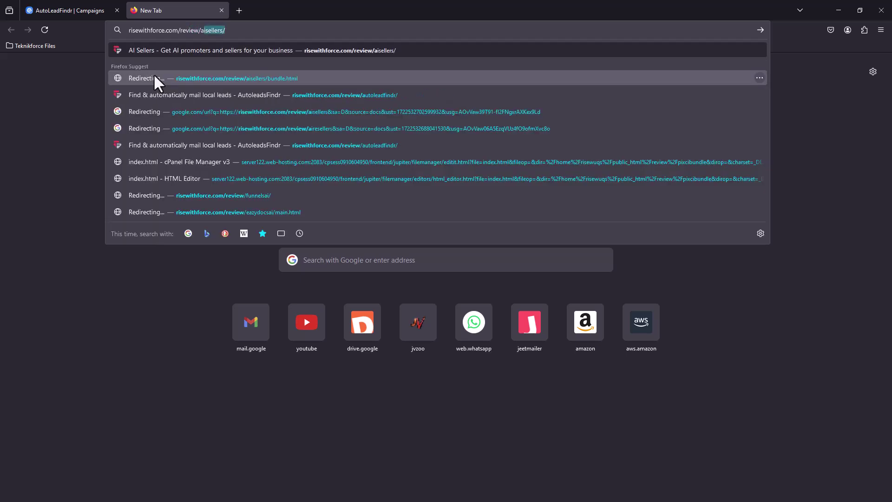
text(utoleadfind)
key(ctrl+a)
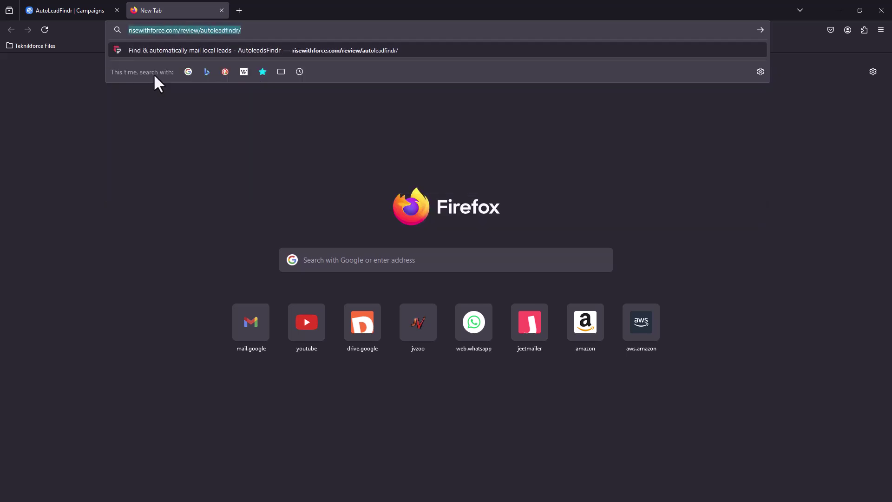
key(Return)
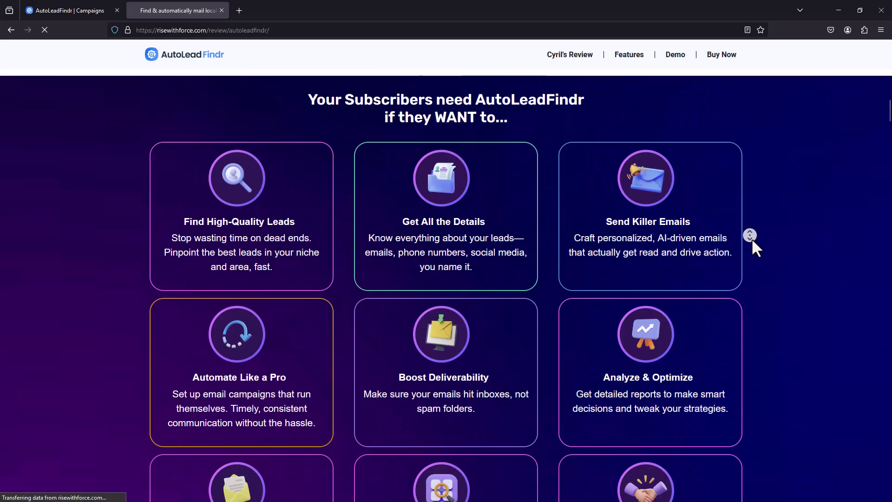
scroll(756, 255, down, 15)
click(222, 9)
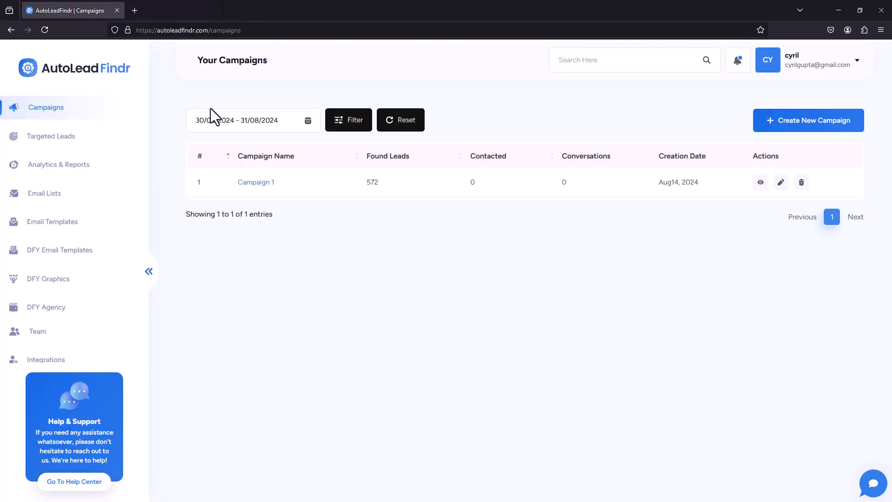
click(263, 116)
click(660, 322)
key(ctrl+t)
text(teknikforcerewards.)
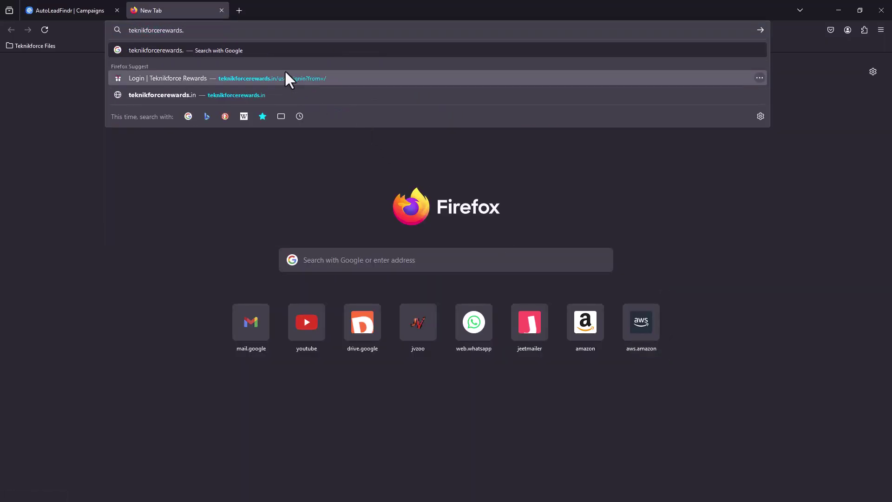
click(234, 96)
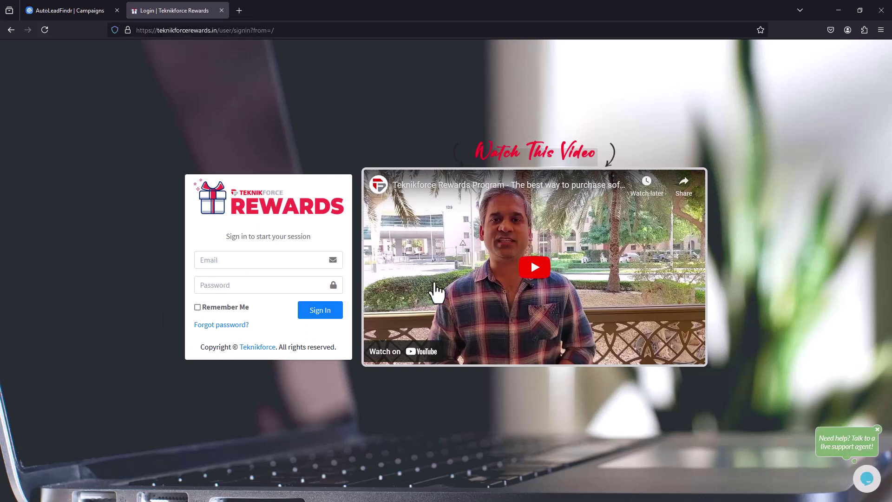
middle_click(192, 1)
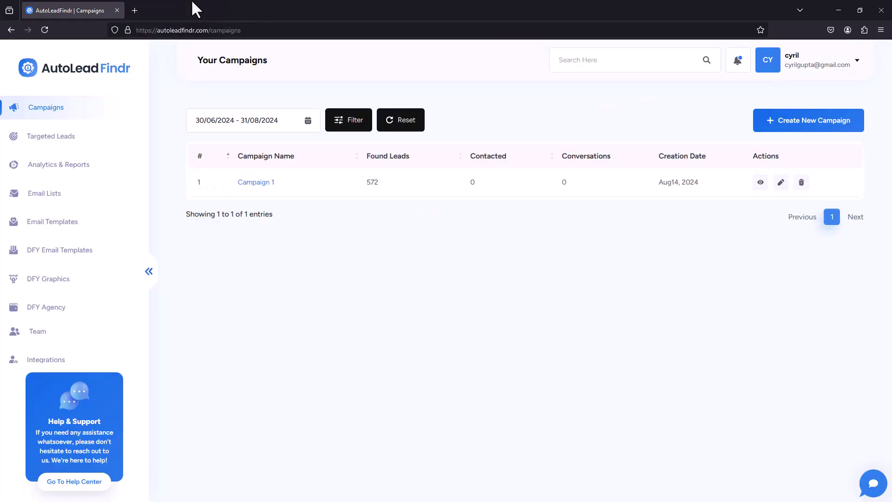